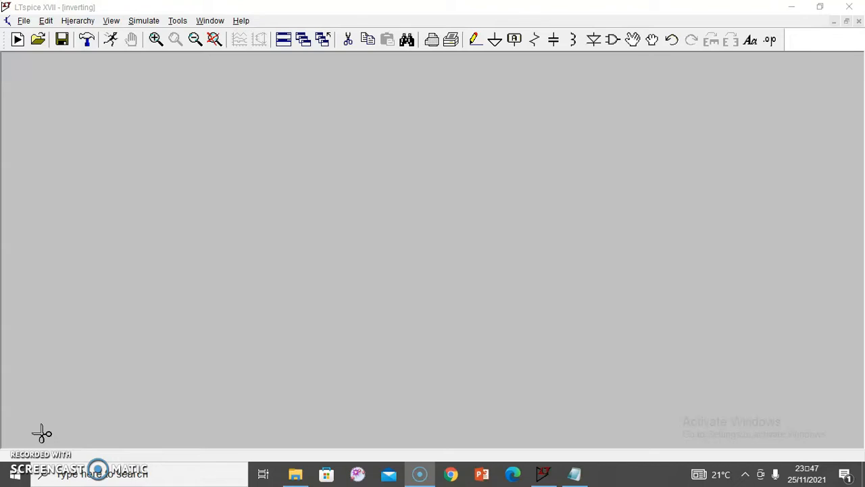
# - Place an opamp2 symbol in the schematic, two stacked voltage sources to its right and a third to its left
pyautogui.click(613, 39)
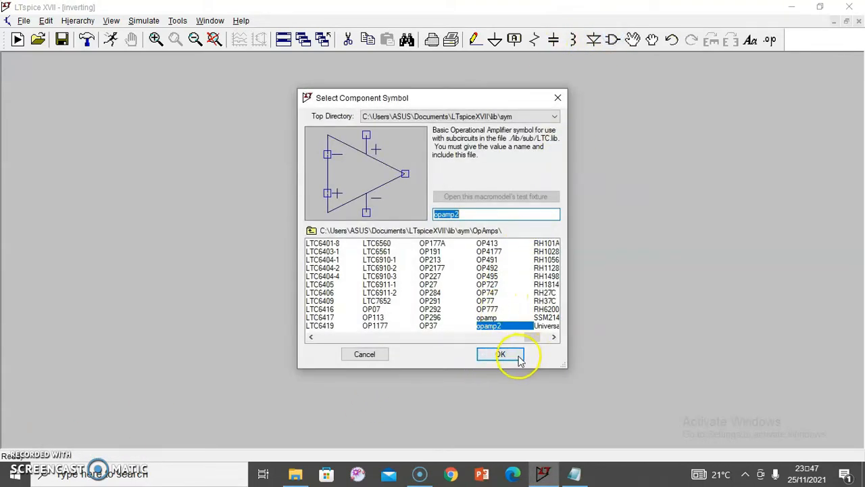
pyautogui.click(514, 356)
pyautogui.press('Delete')
pyautogui.press('v')
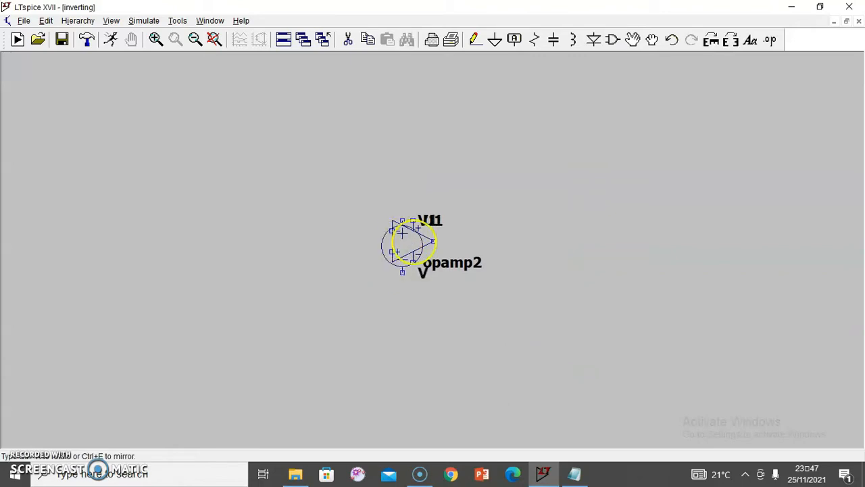
pyautogui.click(605, 179)
pyautogui.click(601, 292)
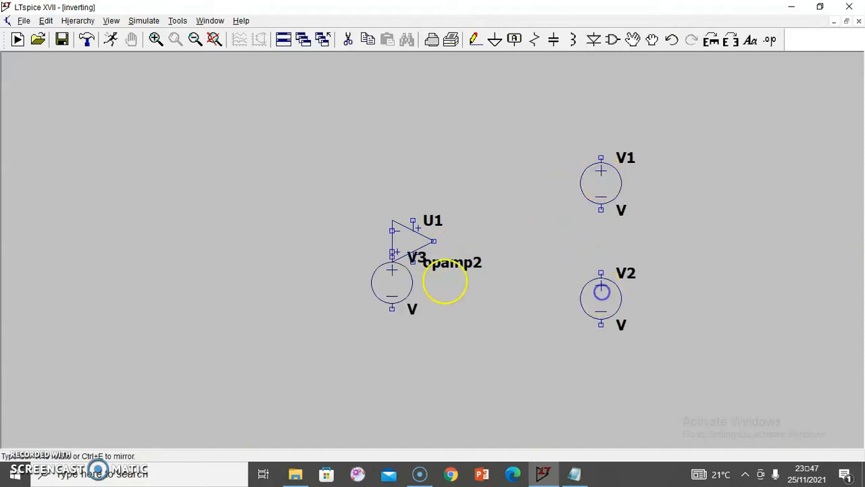
pyautogui.click(219, 252)
# - Place two horizontal resistors, one in line with the op-amp's inverting input and one above the op-amp
pyautogui.press('r')
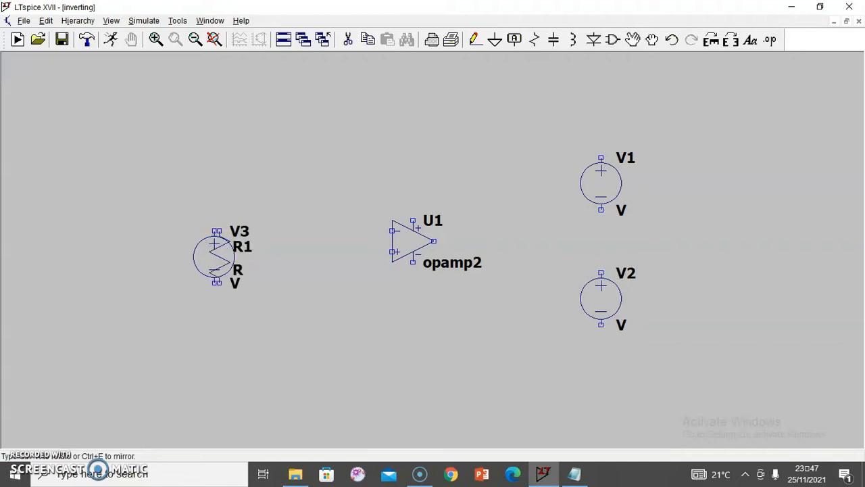
pyautogui.hotkey('ctrl', 'r')
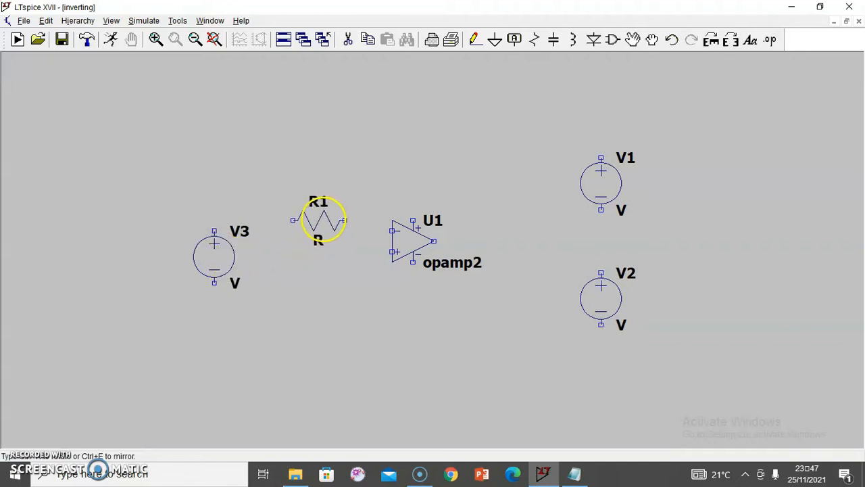
pyautogui.click(319, 230)
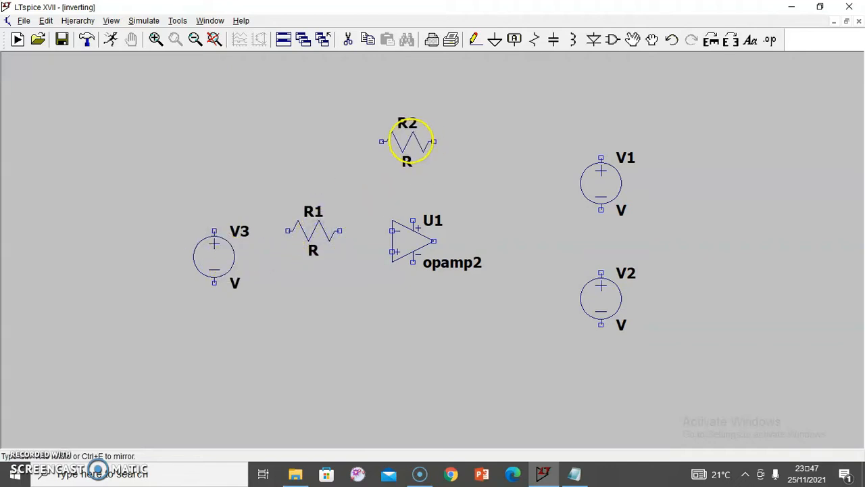
pyautogui.click(411, 139)
pyautogui.press('Delete')
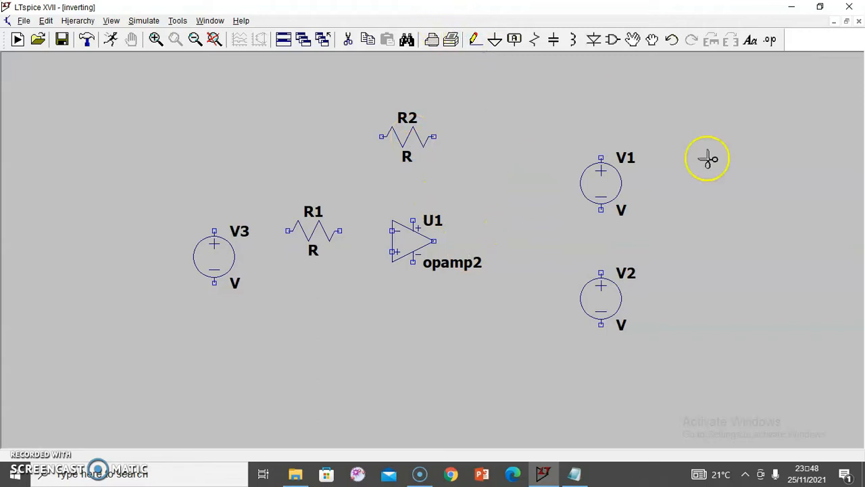
# - Set the resistance of R2 to 10k and of R1 to 1k
pyautogui.rightClick(412, 135)
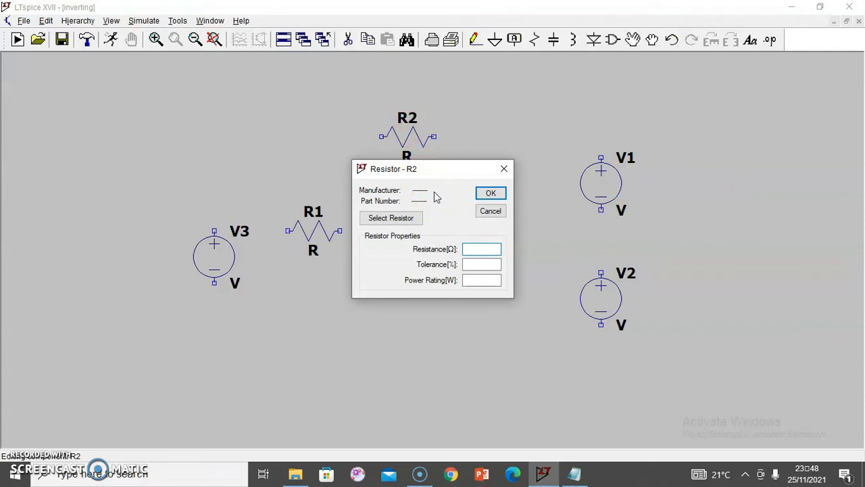
pyautogui.click(503, 169)
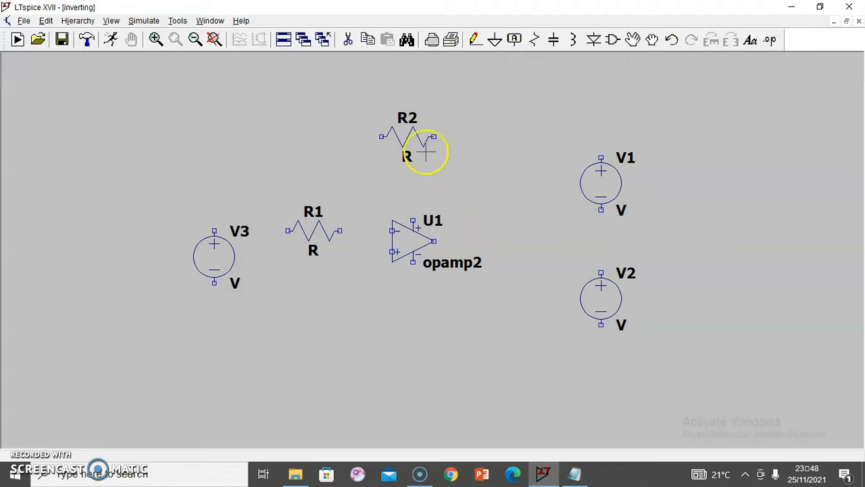
pyautogui.rightClick(409, 138)
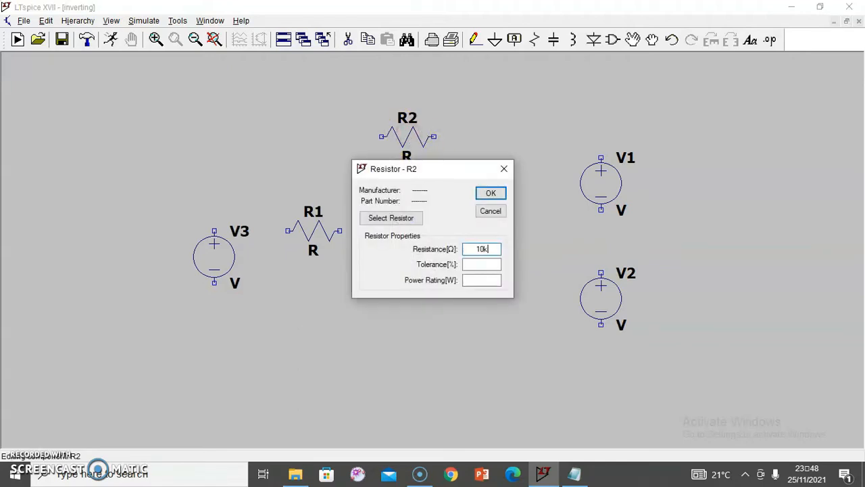
pyautogui.press('Return')
pyautogui.rightClick(304, 231)
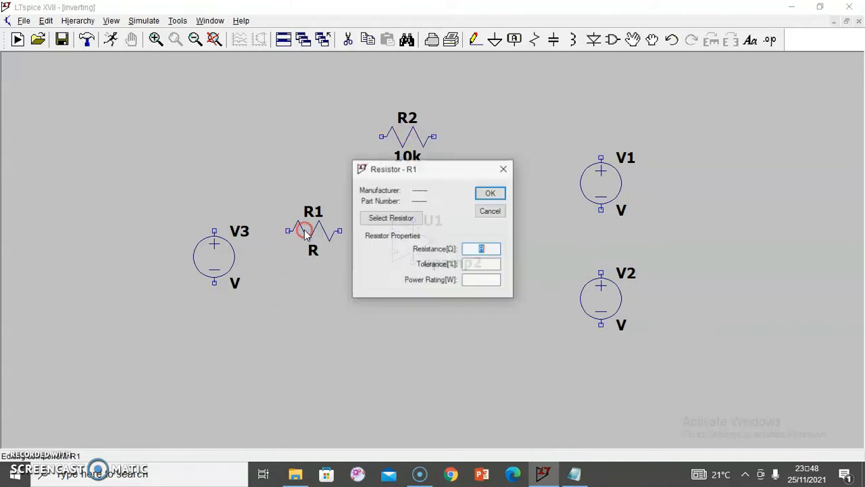
pyautogui.write('1k')
pyautogui.press('Return')
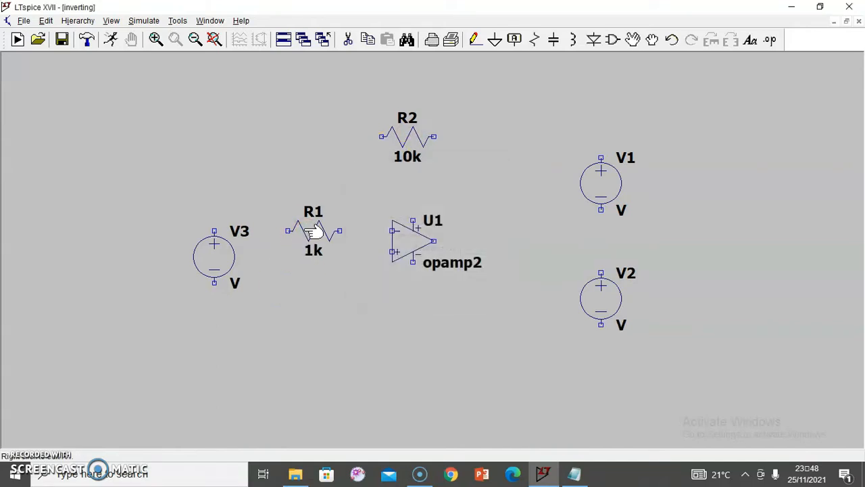
# - Configure source V3 as a SINE function with DC offset 0, amplitude 1 V and frequency 1k
pyautogui.rightClick(207, 267)
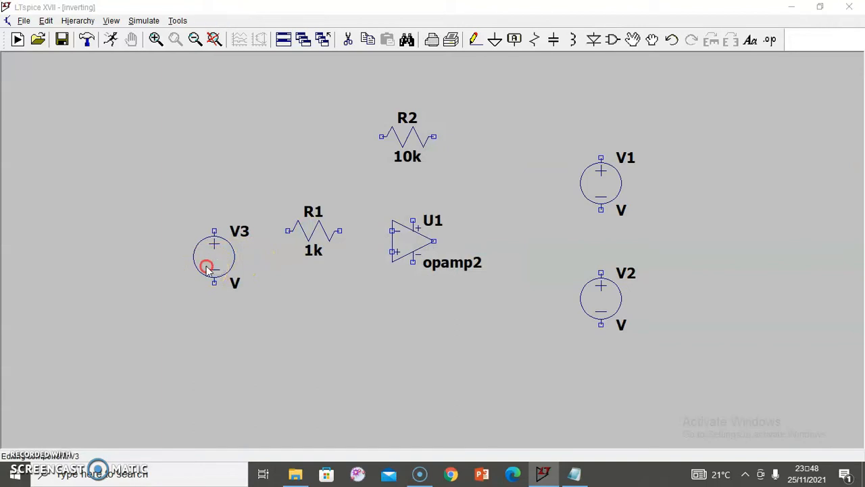
pyautogui.click(508, 257)
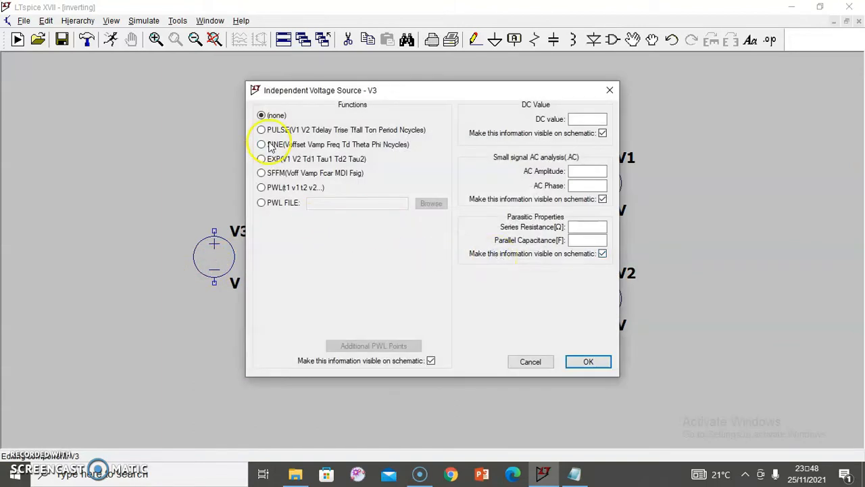
pyautogui.click(263, 145)
pyautogui.click(409, 232)
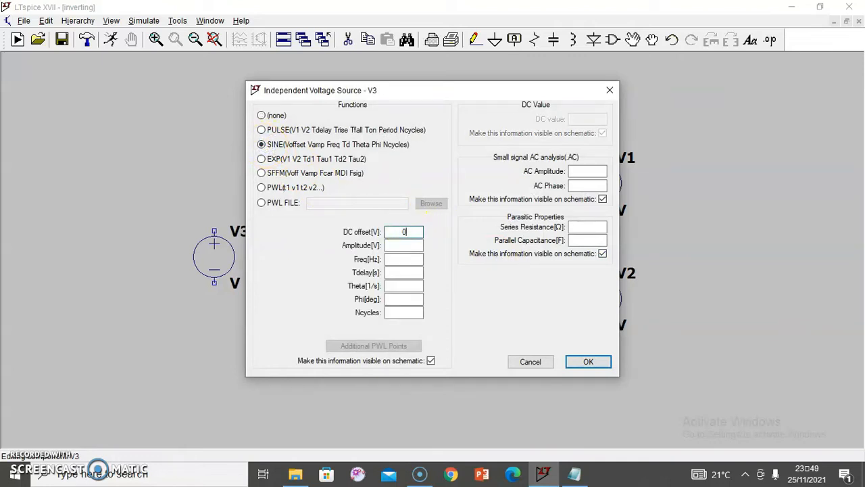
pyautogui.click(411, 245)
pyautogui.write('1')
pyautogui.click(411, 260)
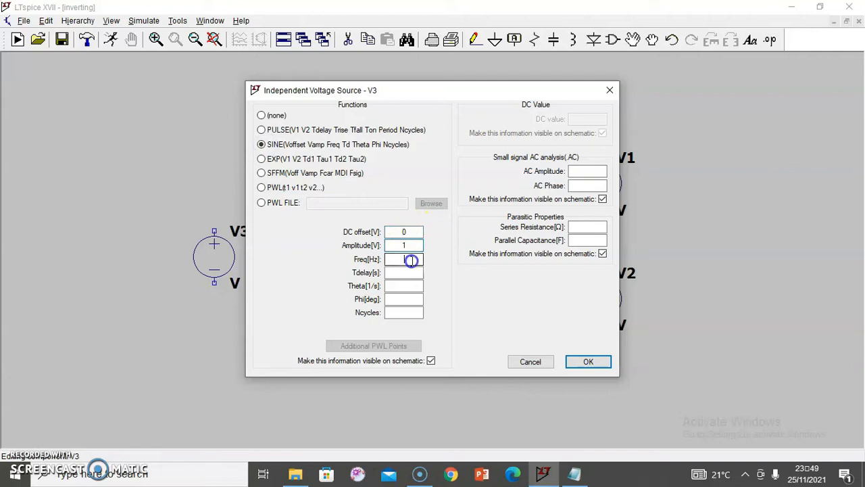
pyautogui.write('1k')
pyautogui.press('Return')
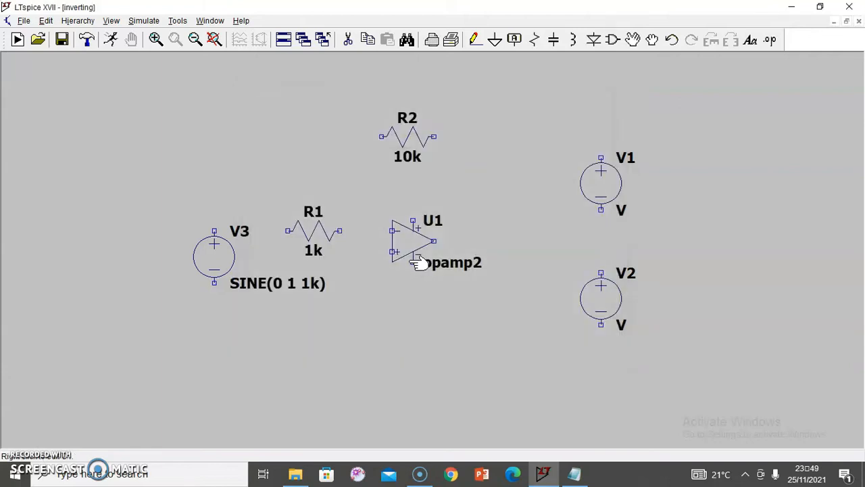
# - Move the SINE value label and the V3 name label to the left of the source
pyautogui.click(633, 39)
pyautogui.click(326, 282)
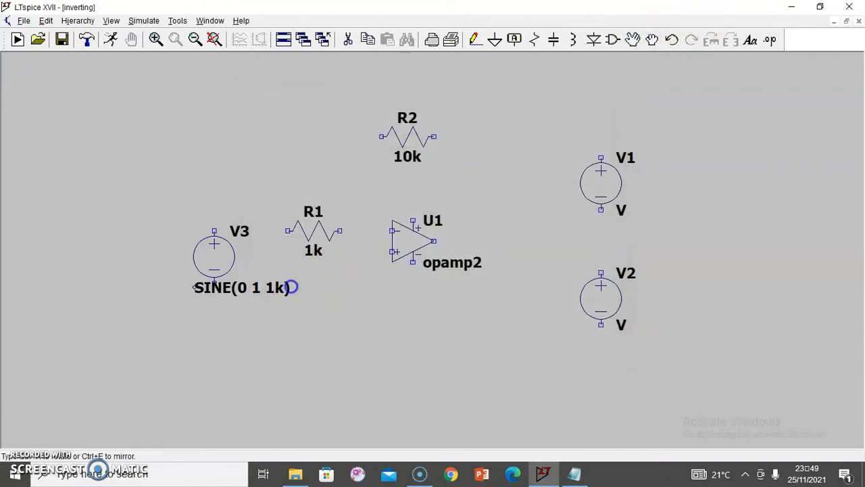
pyautogui.click(163, 288)
pyautogui.click(242, 232)
pyautogui.click(176, 234)
pyautogui.rightClick(703, 187)
# - Set the DC value of both V1 and V2 to 15 V
pyautogui.rightClick(603, 187)
pyautogui.write('1')
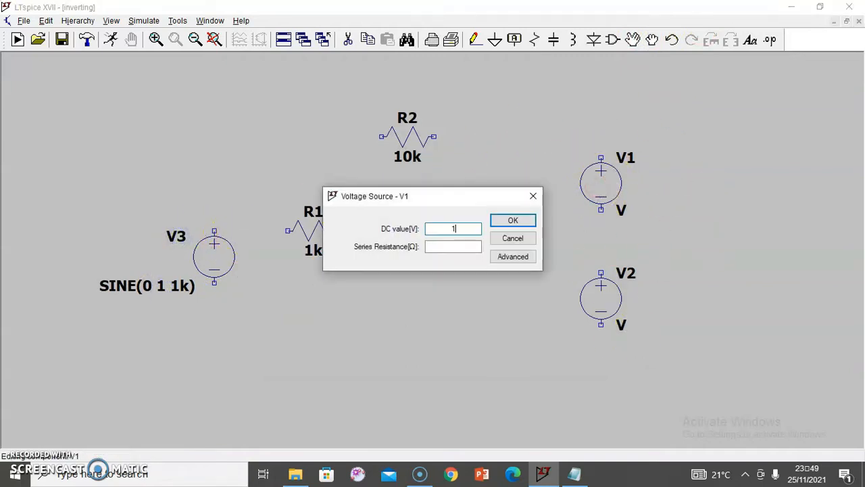
pyautogui.write('5')
pyautogui.press('Return')
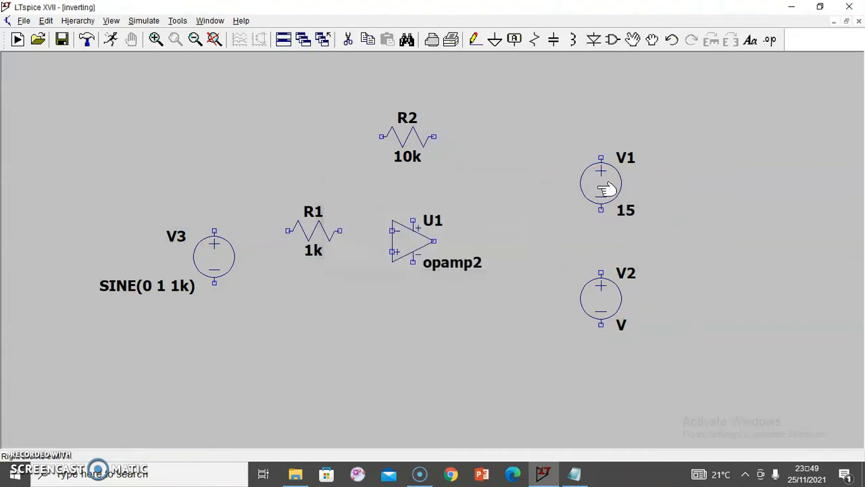
pyautogui.rightClick(605, 303)
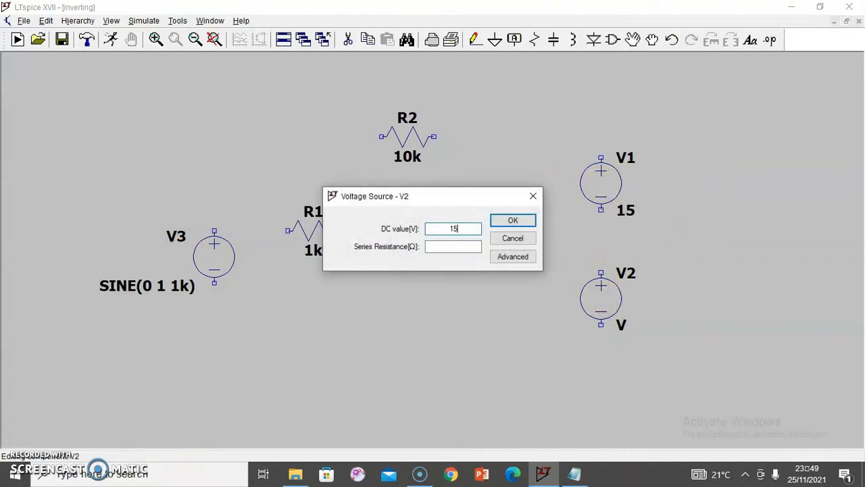
pyautogui.press('Return')
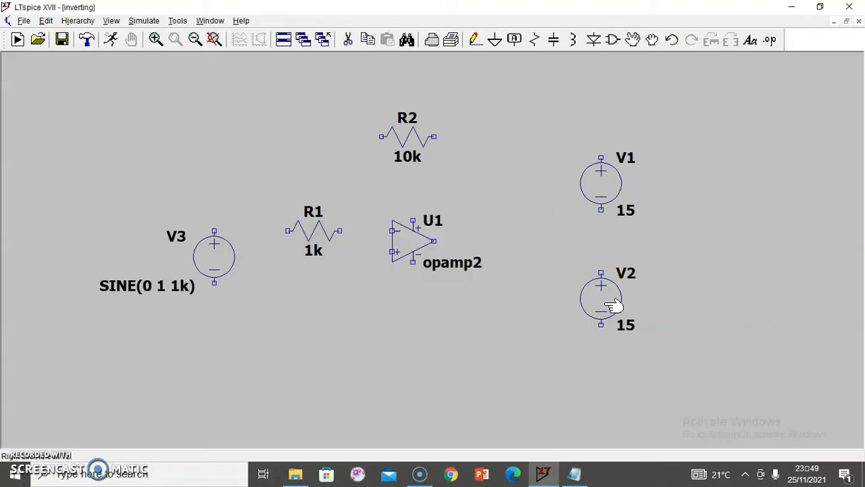
# - Wire V3 through R1 to the op-amp's inverting input and connect R2 as feedback from that node to the output
pyautogui.click(475, 39)
pyautogui.click(216, 231)
pyautogui.click(390, 232)
pyautogui.click(372, 231)
pyautogui.click(376, 137)
pyautogui.click(433, 136)
pyautogui.click(476, 137)
pyautogui.click(475, 240)
pyautogui.click(435, 241)
# - Wire the op-amp's positive supply pin to V1's positive terminal and continue through V1 and V2 in series to below V2
pyautogui.click(413, 221)
pyautogui.click(518, 178)
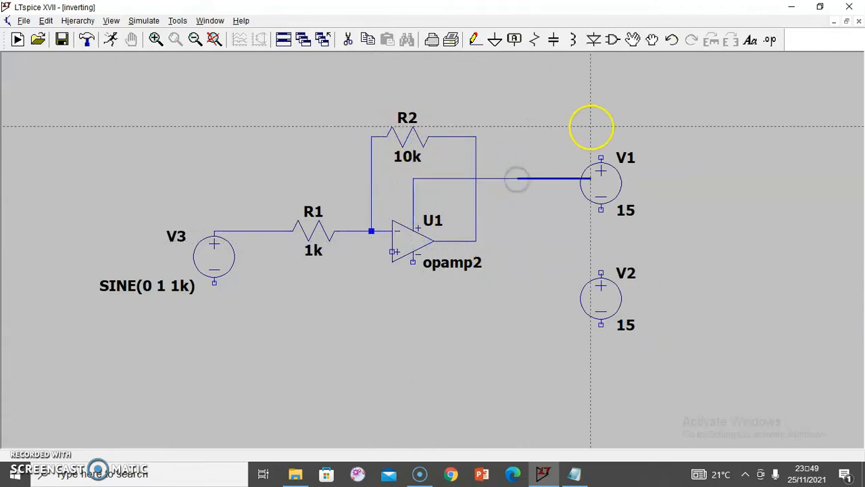
pyautogui.click(601, 106)
pyautogui.click(600, 149)
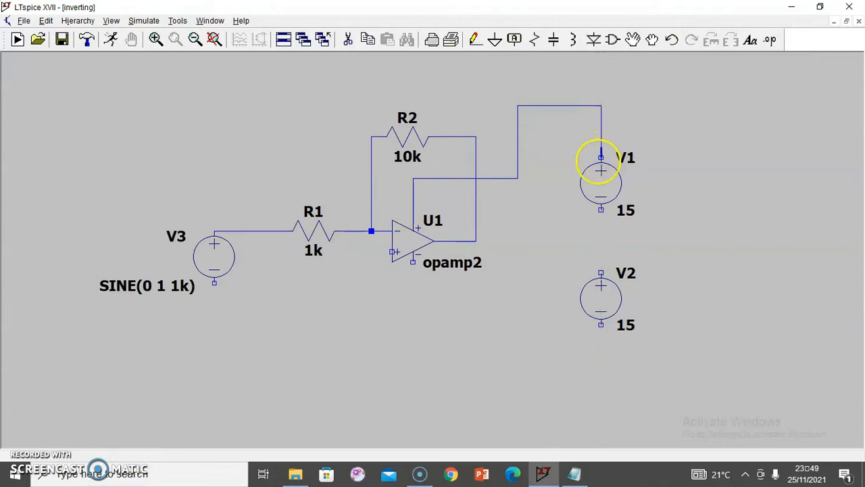
pyautogui.click(601, 407)
pyautogui.click(517, 408)
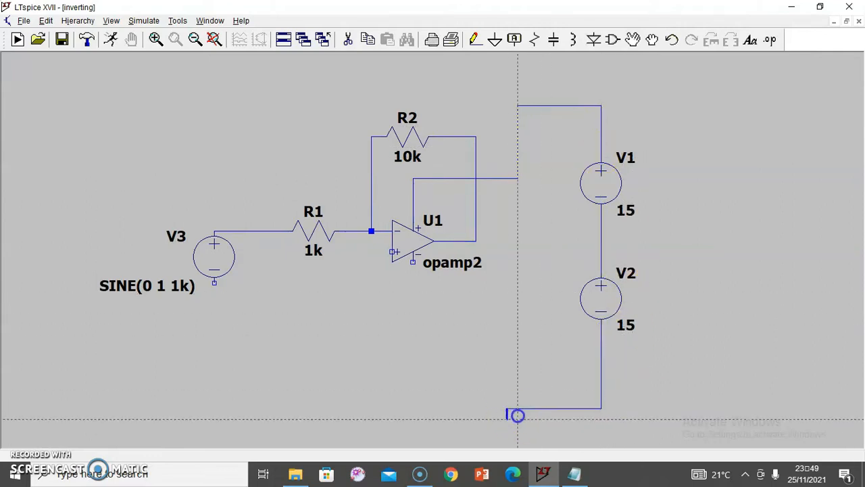
pyautogui.press('Delete')
# - Wire the line below V2 to the op-amp's negative supply pin and delete the stray wire end at its corner
pyautogui.click(475, 39)
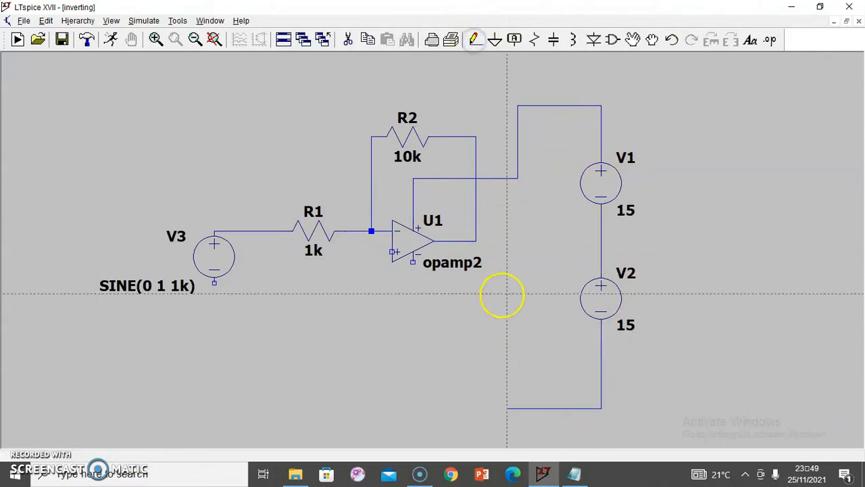
pyautogui.click(517, 408)
pyautogui.click(518, 345)
pyautogui.click(413, 345)
pyautogui.click(413, 261)
pyautogui.press('Delete')
pyautogui.click(511, 434)
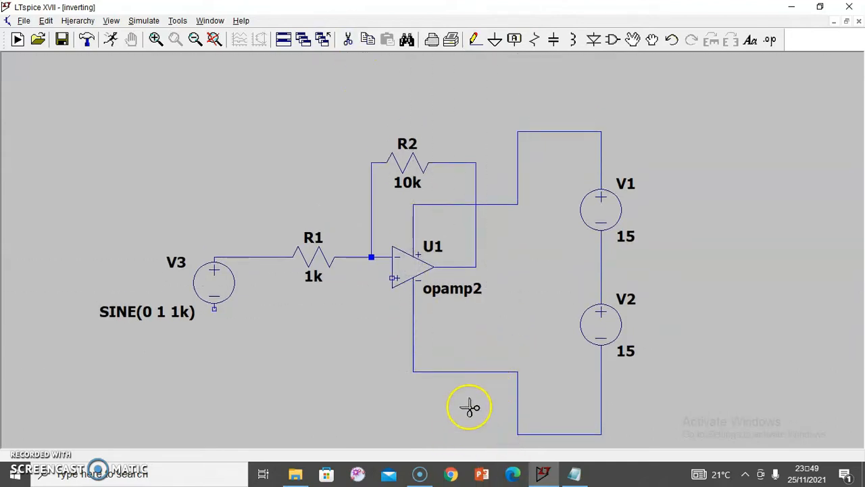
# - Draw wires downward from the op-amp's non-inverting input and from V3's negative terminal
pyautogui.click(476, 40)
pyautogui.click(393, 277)
pyautogui.click(371, 277)
pyautogui.click(371, 329)
pyautogui.press('Escape')
pyautogui.click(472, 41)
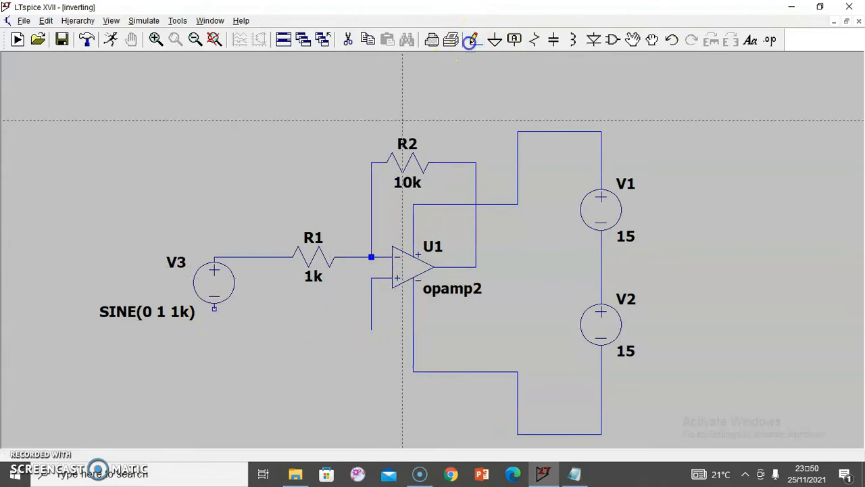
pyautogui.click(215, 309)
pyautogui.click(215, 358)
pyautogui.press('Escape')
# - Place grounds at the ends of the non-inverting input and V3 wires, and one to the right of the V1-V2 junction
pyautogui.click(495, 39)
pyautogui.click(371, 329)
pyautogui.click(214, 361)
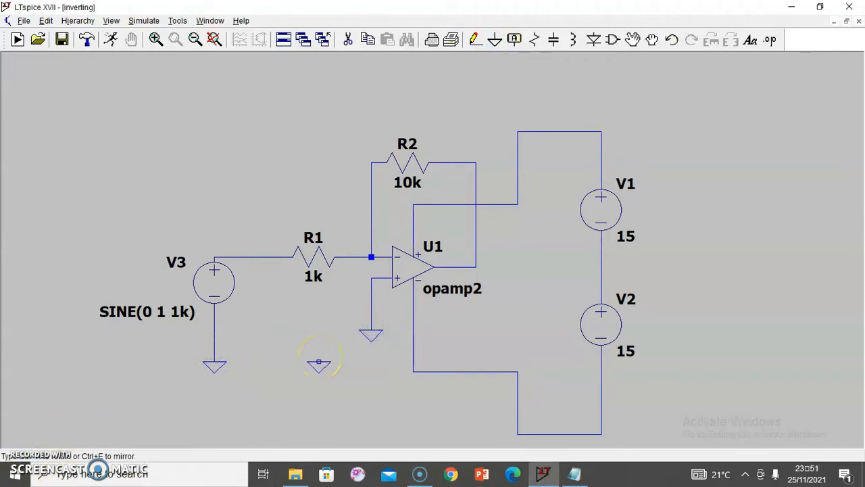
pyautogui.press('Escape')
# - Wire the junction between V1 and V2 to the ground symbol on its right
pyautogui.click(474, 39)
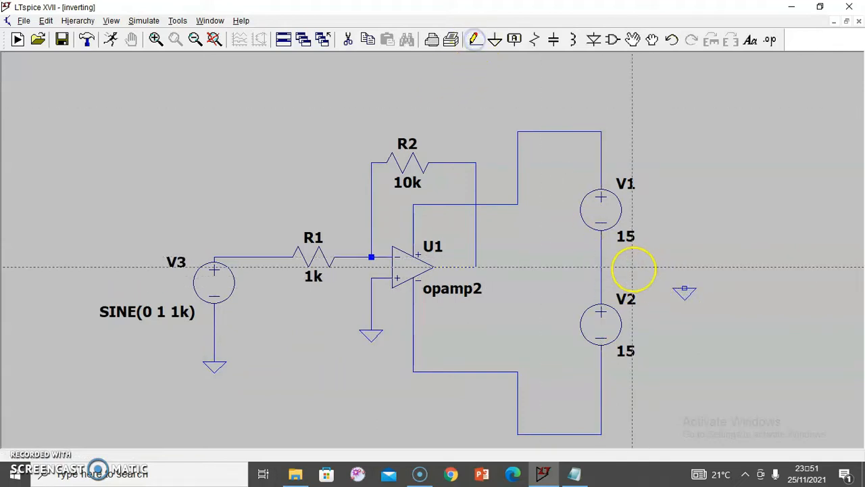
pyautogui.click(601, 267)
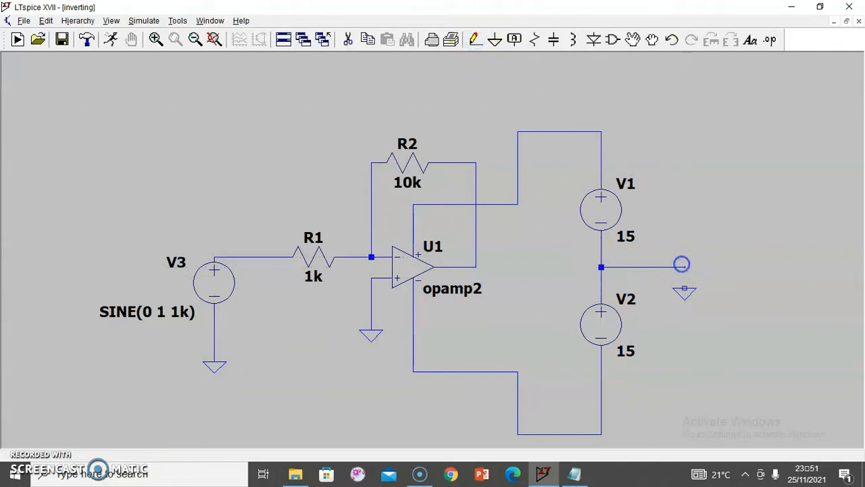
pyautogui.click(683, 285)
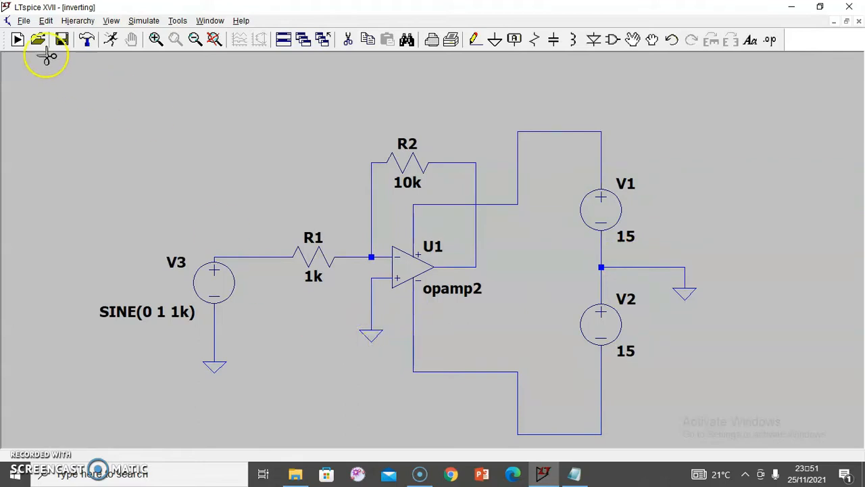
# - Open the Save As dialog for the schematic, and in File Explorer delete the Draft1 files and the old inverting schematic from file praktikum
pyautogui.click(24, 21)
pyautogui.click(47, 106)
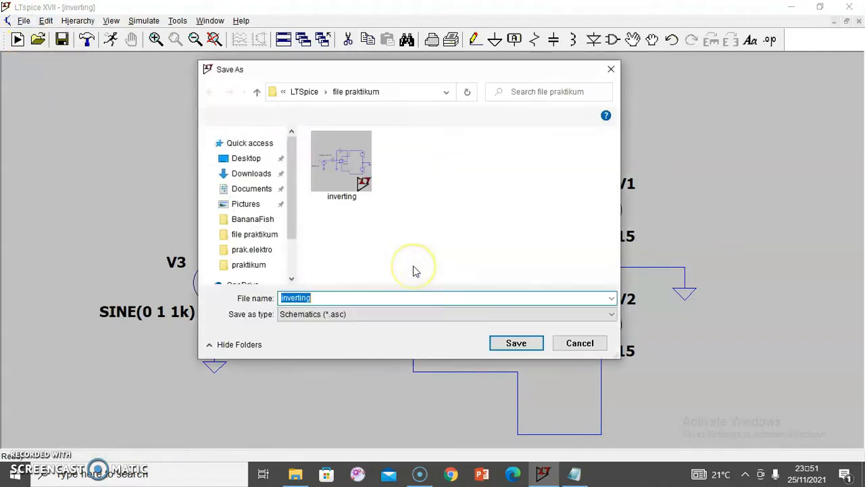
pyautogui.click(295, 474)
pyautogui.click(347, 163)
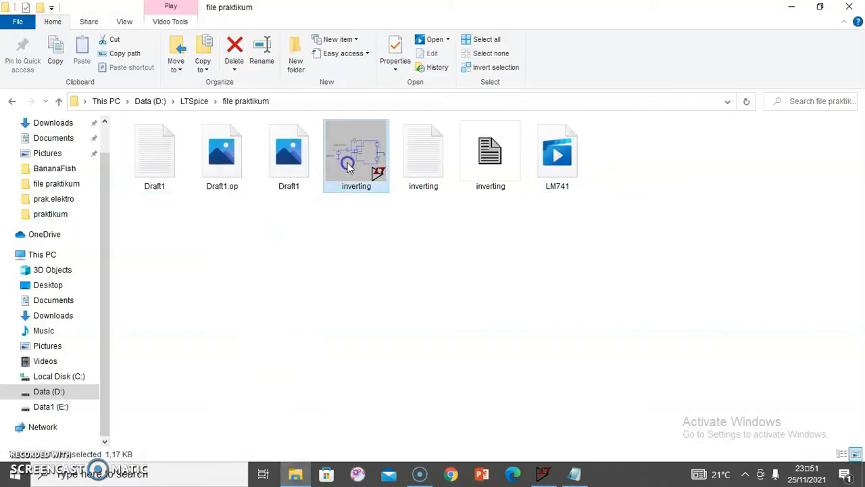
pyautogui.keyDown('shift'); pyautogui.click(165, 155); pyautogui.keyUp('shift')
pyautogui.press('Delete')
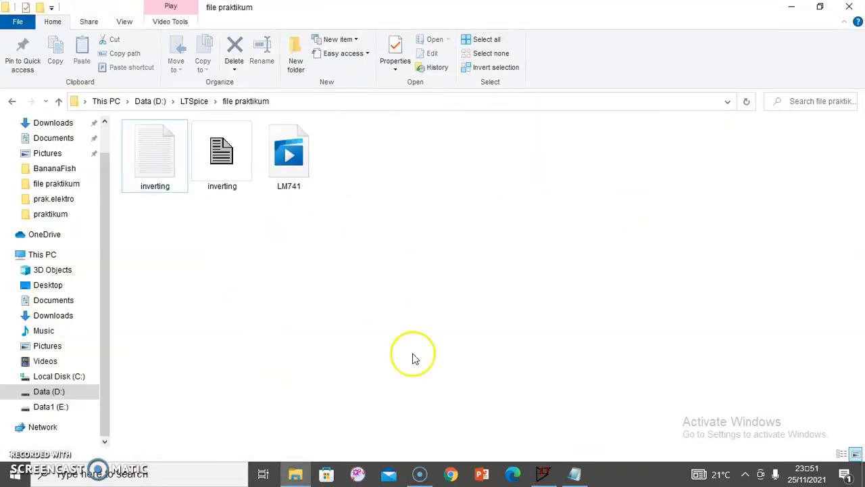
# - Save the schematic as inverting in LTspice, and check in File Explorer that the file is in file praktikum
pyautogui.click(544, 474)
pyautogui.click(511, 344)
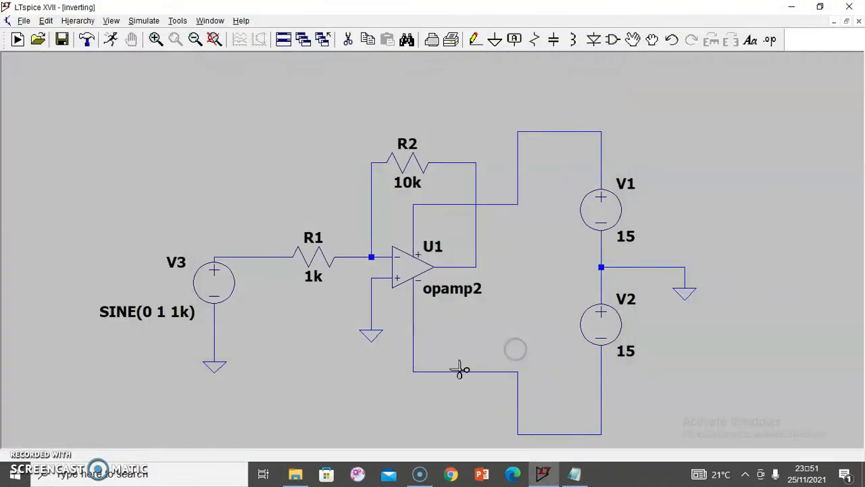
pyautogui.click(297, 471)
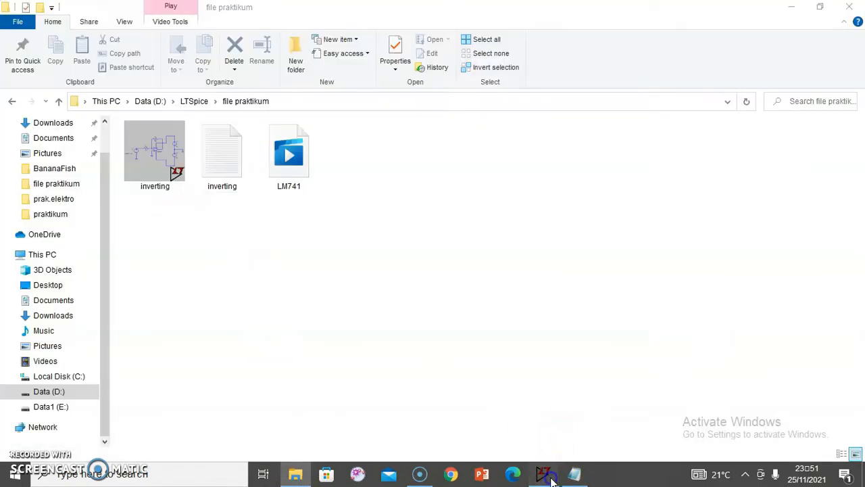
# - Switch to LTspice and place the SPICE directive ".include LM741.MOD" above R1 on the schematic
pyautogui.click(543, 473)
pyautogui.click(769, 41)
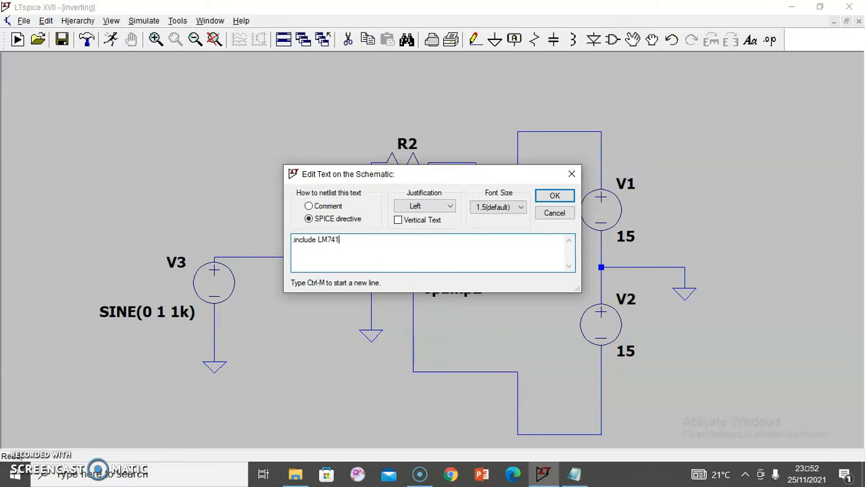
pyautogui.write('.include LM741.MOD')
pyautogui.press('Return')
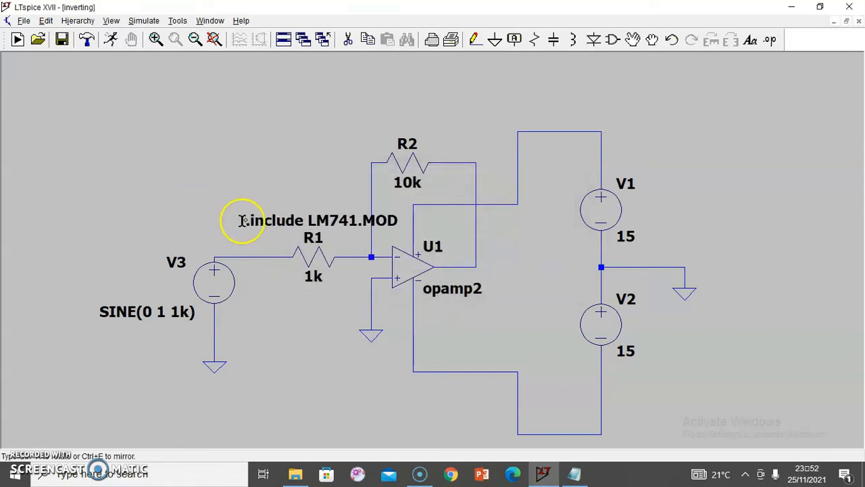
pyautogui.click(197, 198)
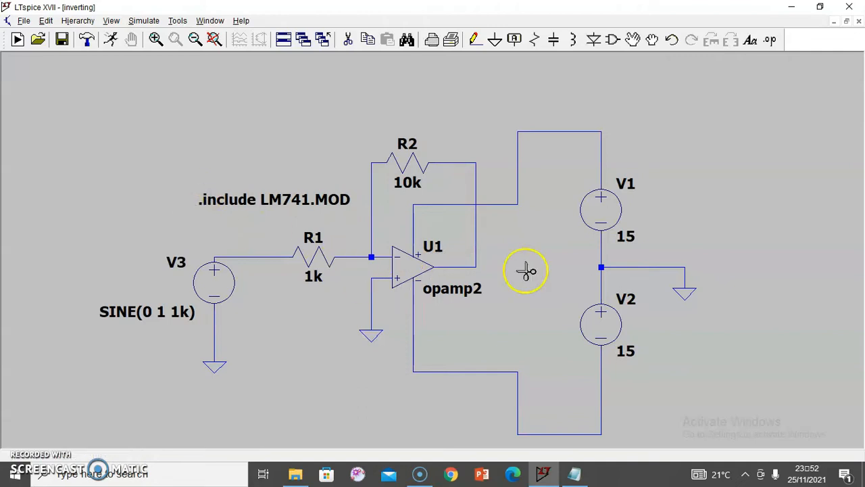
# - Check the LM741 subcircuit name in the Notepad model file and set op-amp U1's value to LM741/NS
pyautogui.rightClick(417, 269)
pyautogui.click(574, 474)
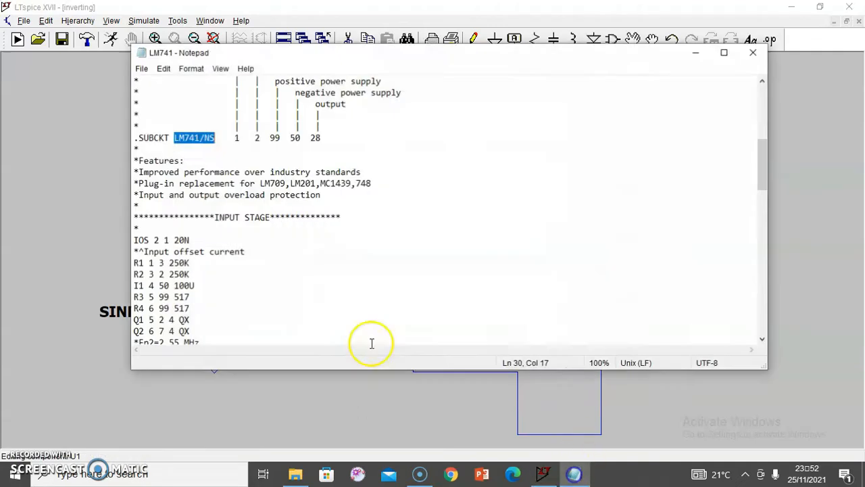
pyautogui.click(702, 52)
pyautogui.click(382, 263)
pyautogui.click(390, 263)
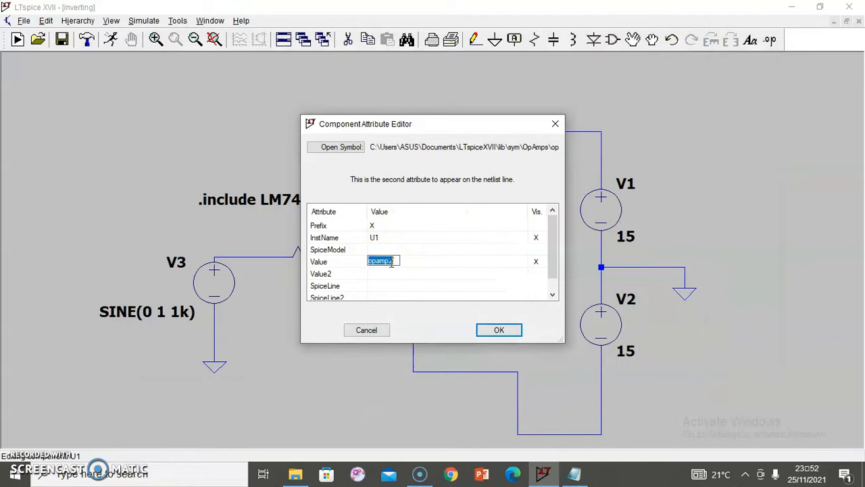
pyautogui.write('LM741/NS')
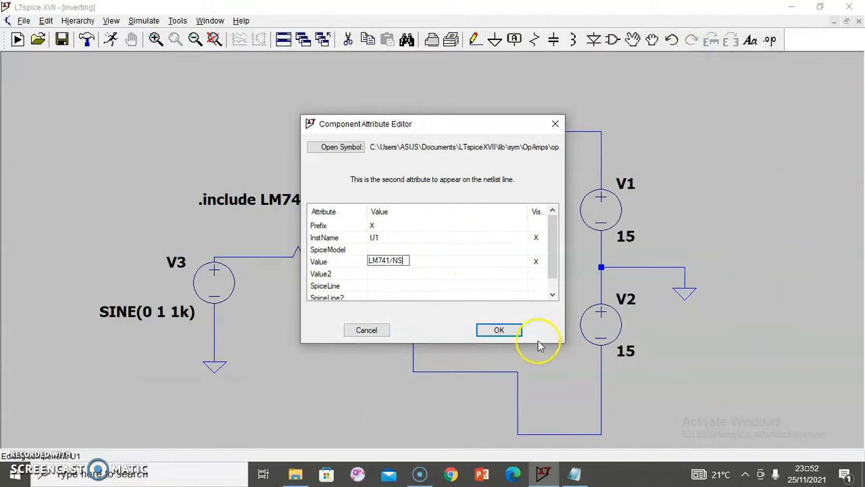
pyautogui.click(500, 330)
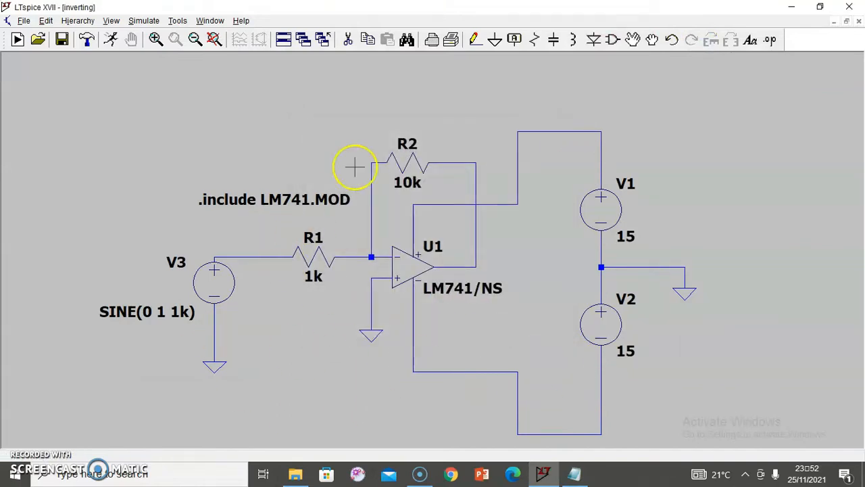
# - Run a transient simulation of the inverting circuit with a stop time of 100ms
pyautogui.rightClick(695, 172)
pyautogui.click(706, 178)
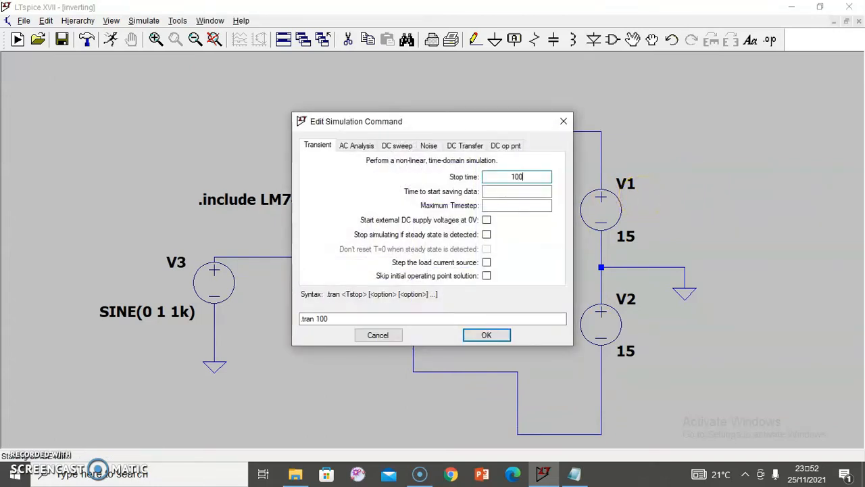
pyautogui.write('100ms')
pyautogui.press('Return')
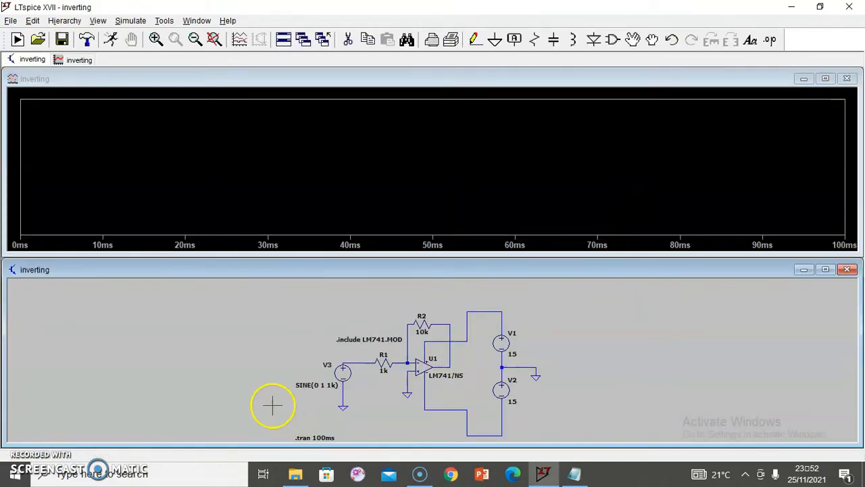
# - Plot the voltage between V3 and R1, zoom into its first peaks and back to fit, and add the op-amp's output voltage to the pane
pyautogui.scroll(2, 360, 359)
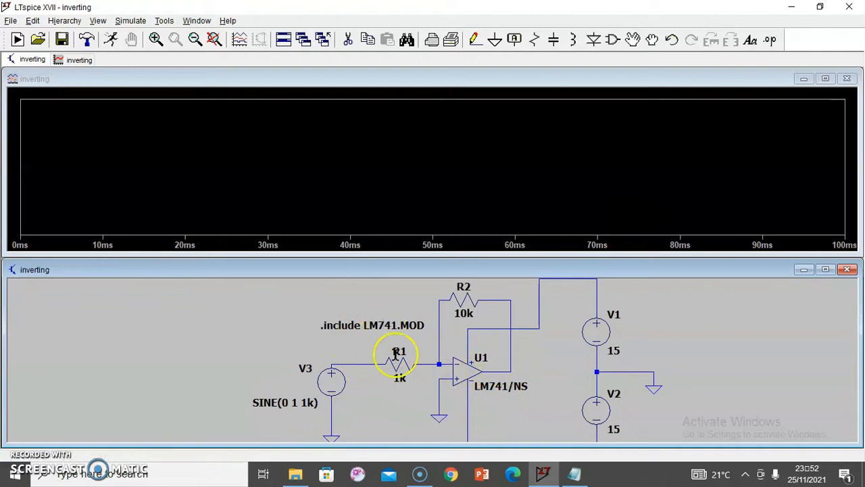
pyautogui.click(363, 364)
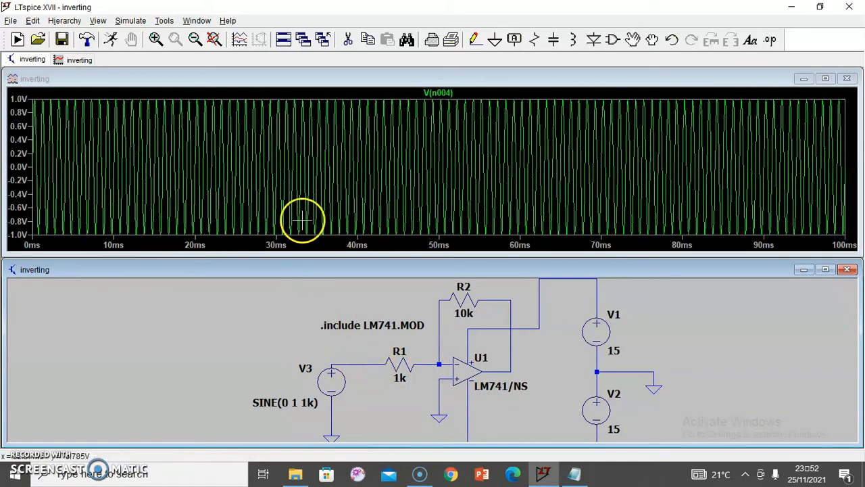
pyautogui.moveTo(26, 98); pyautogui.dragTo(61, 108)
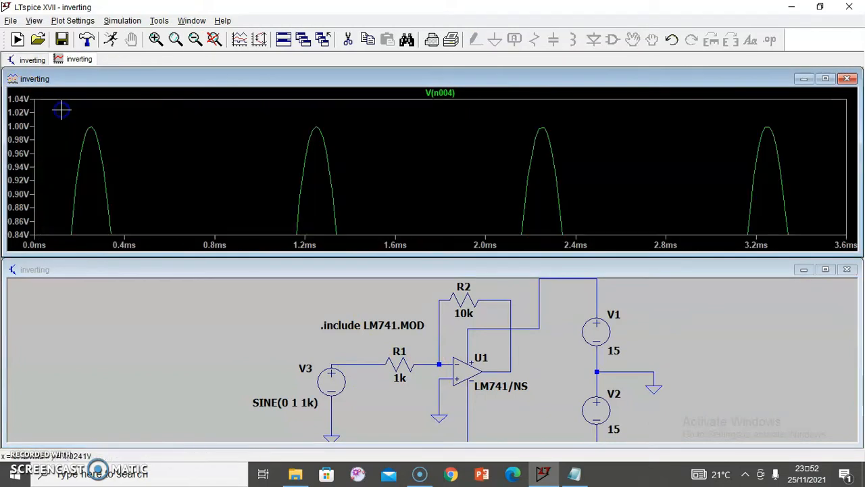
pyautogui.rightClick(52, 107)
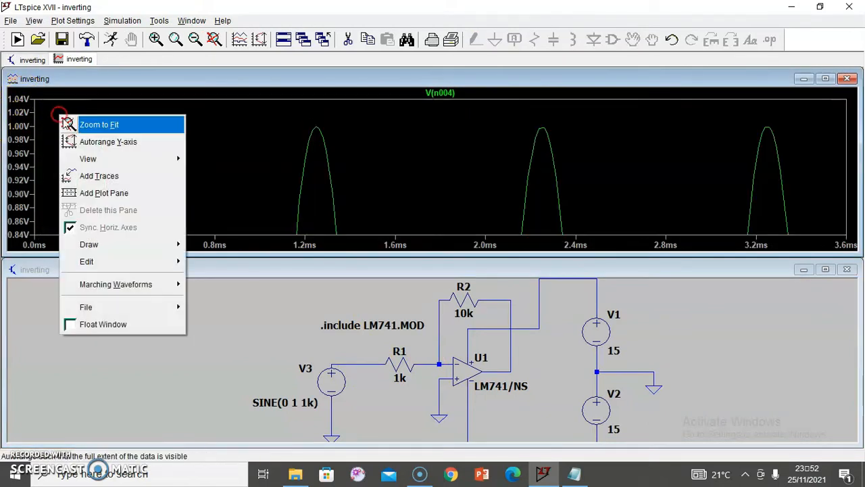
pyautogui.click(65, 120)
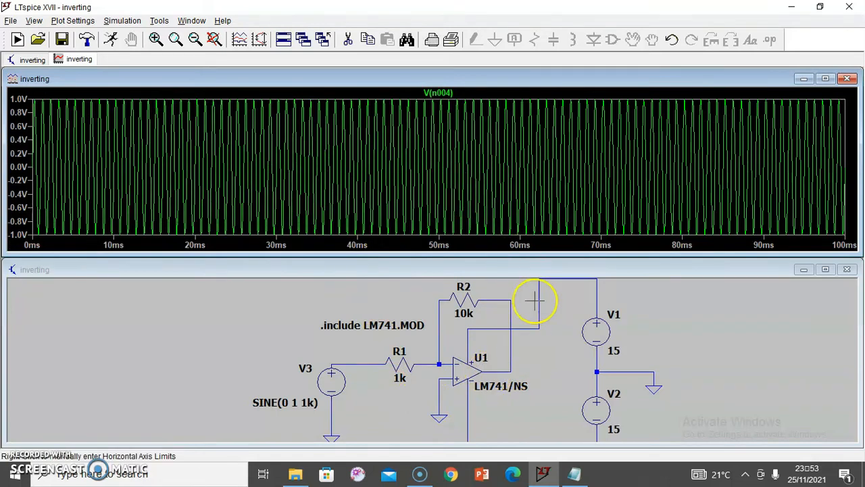
pyautogui.click(544, 374)
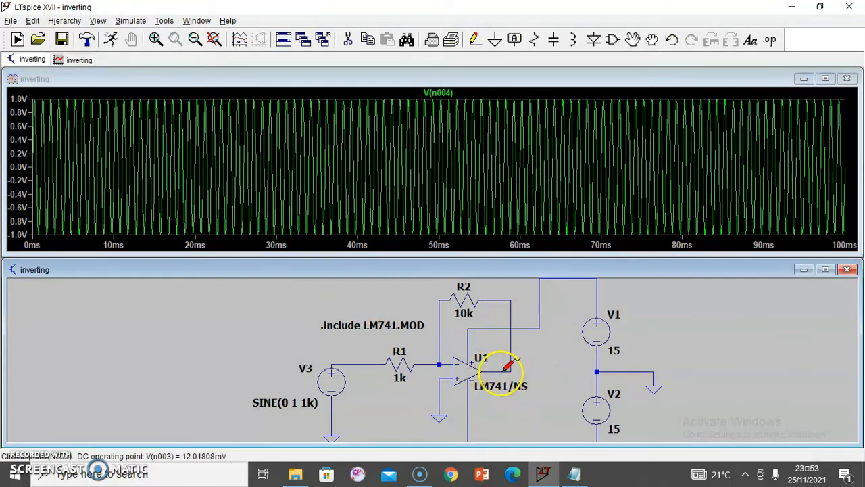
pyautogui.click(504, 369)
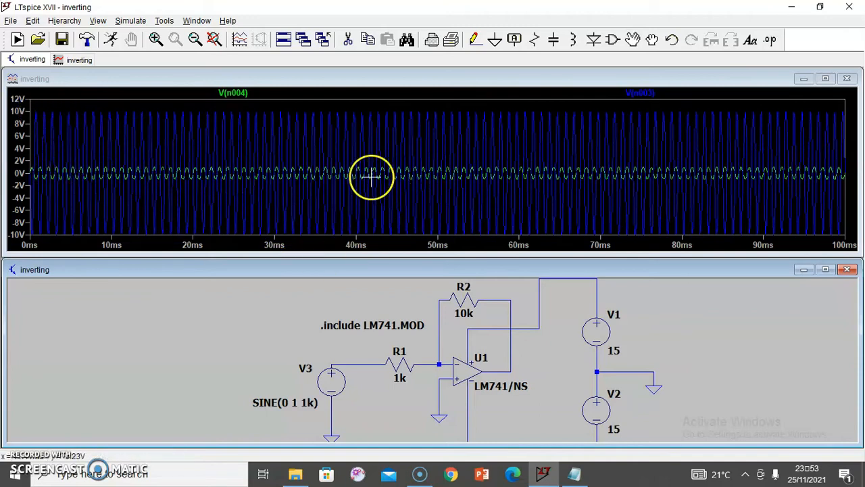
# - Add an empty plot pane and delete the pane that holds both voltage traces
pyautogui.rightClick(295, 200)
pyautogui.click(338, 280)
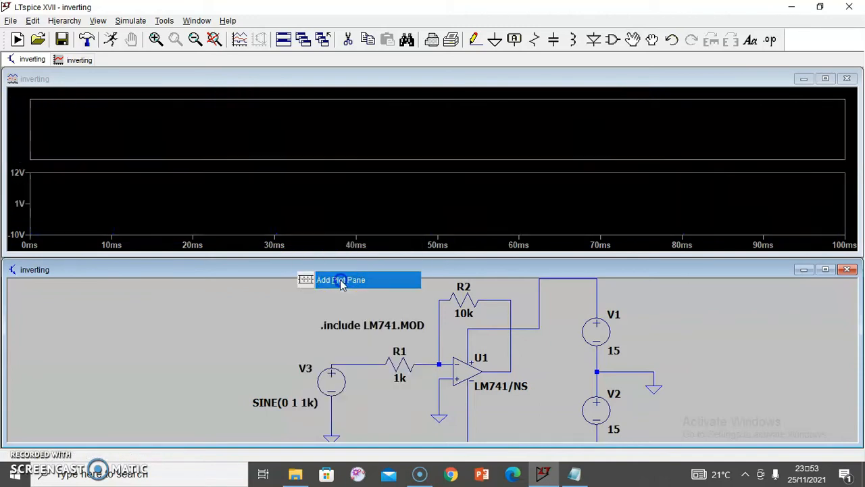
pyautogui.rightClick(340, 197)
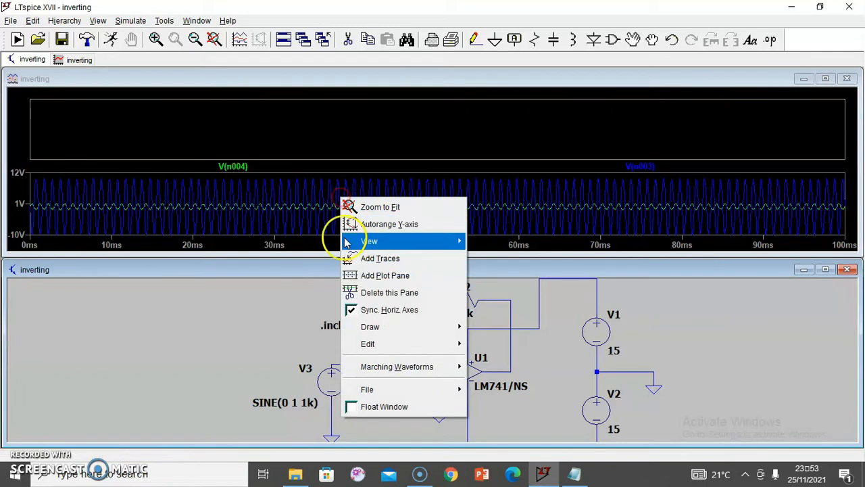
pyautogui.click(373, 293)
# - Plot the voltage between V3 and R1, add a second plot pane, and plot the op-amp's output voltage in it
pyautogui.click(365, 363)
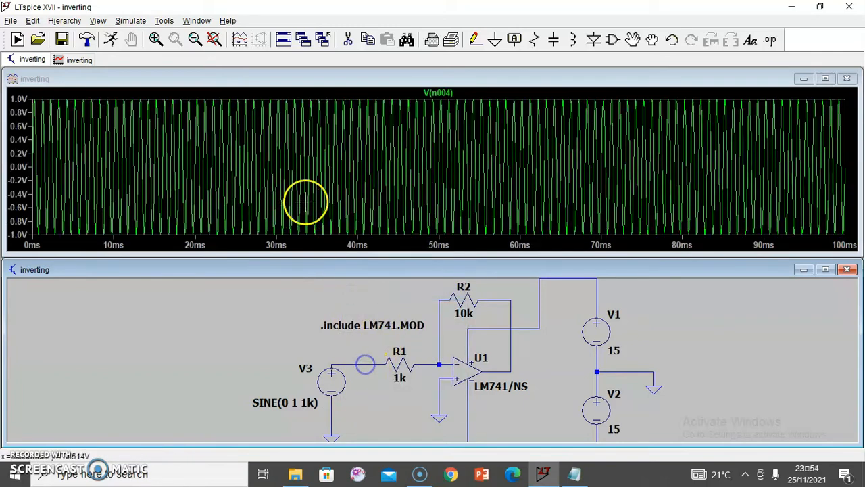
pyautogui.rightClick(305, 200)
pyautogui.click(332, 278)
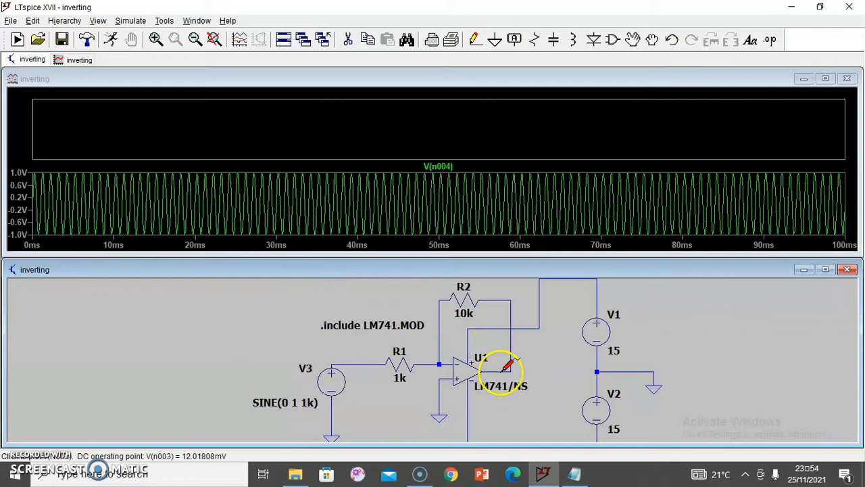
pyautogui.click(504, 370)
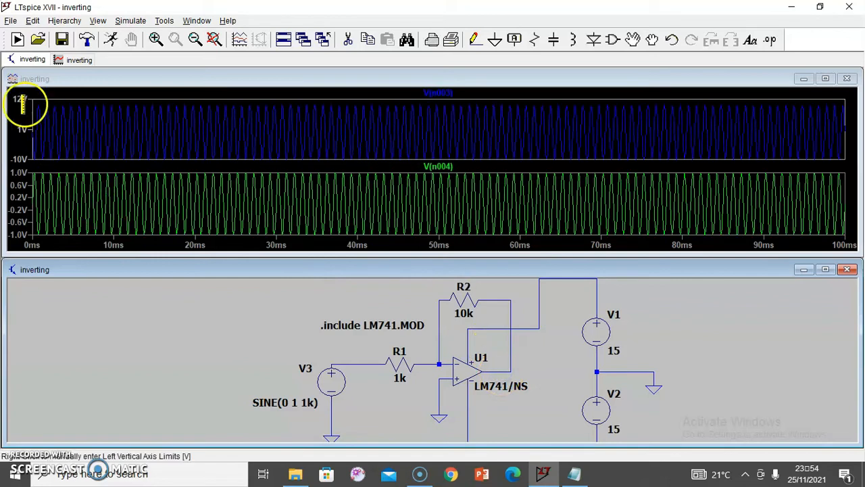
# - Zoom the waveforms into the first 15 ms to compare input and output, and close the waveform window
pyautogui.moveTo(31, 101); pyautogui.dragTo(146, 122)
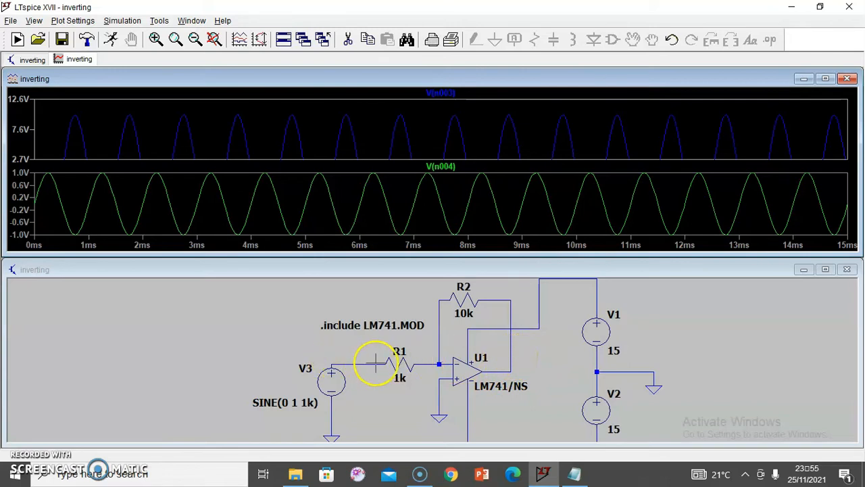
pyautogui.click(849, 80)
pyautogui.click(825, 251)
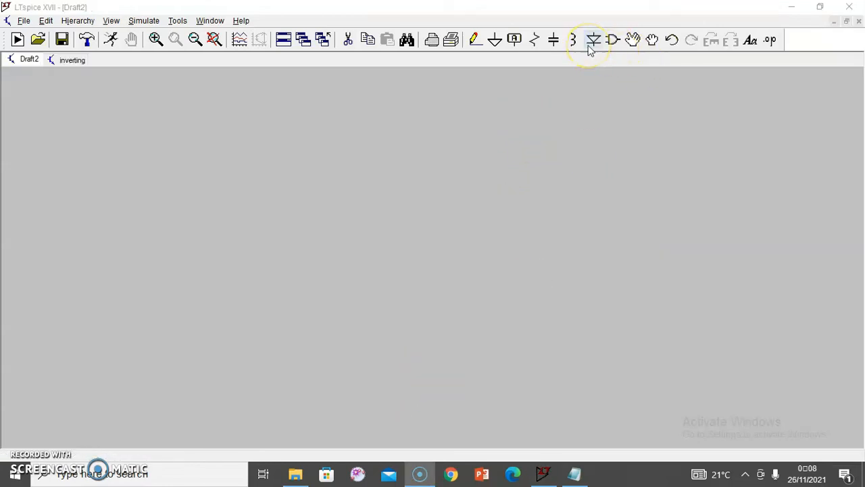
# - Place an opamp2 component near the middle of the blank Draft2 schematic
pyautogui.click(609, 39)
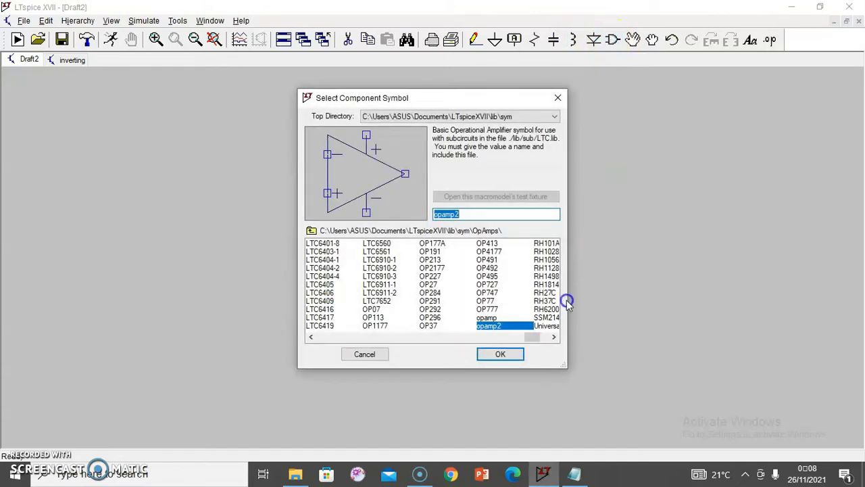
pyautogui.click(500, 352)
pyautogui.click(418, 286)
pyautogui.press('Escape')
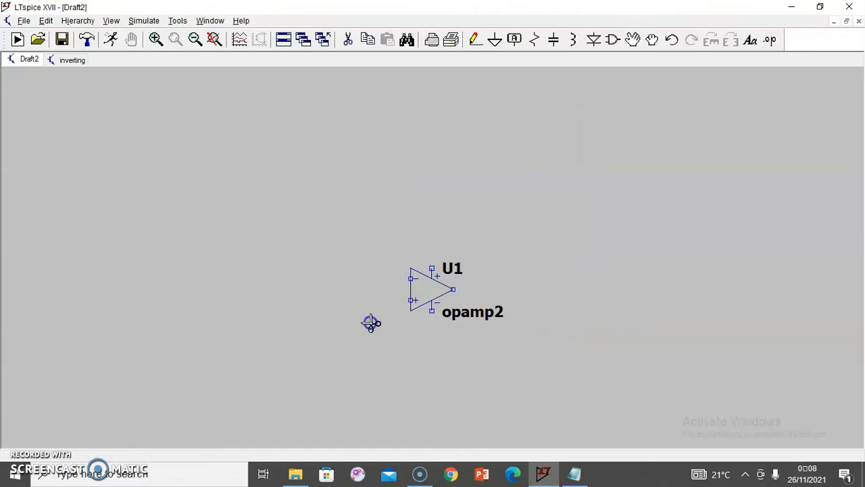
# - Place two voltage sources one above the other to the right of the op-amp, and a third to its lower left
pyautogui.click(635, 261)
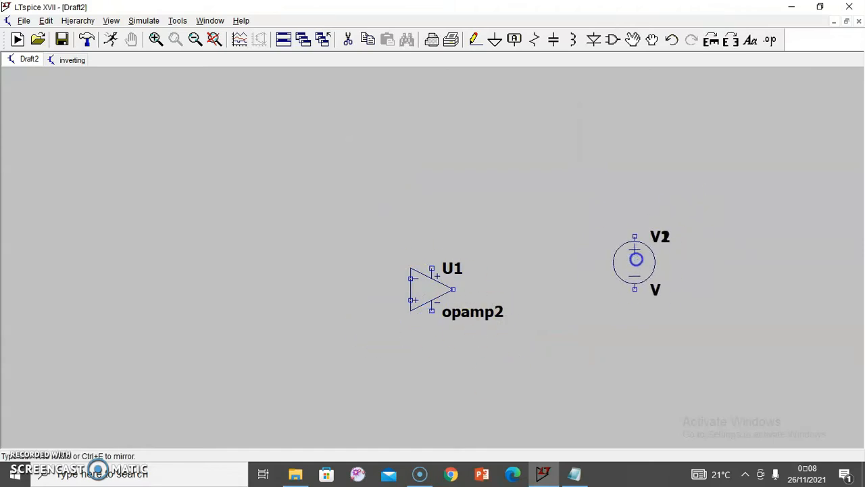
pyautogui.click(635, 334)
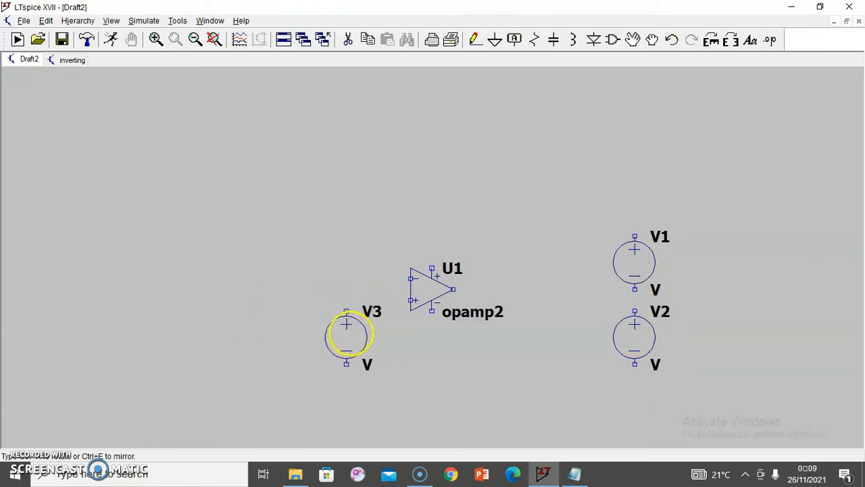
pyautogui.click(364, 326)
# - Place a vertical resistor to the left of V3 and a horizontal resistor above the op-amp
pyautogui.press('r')
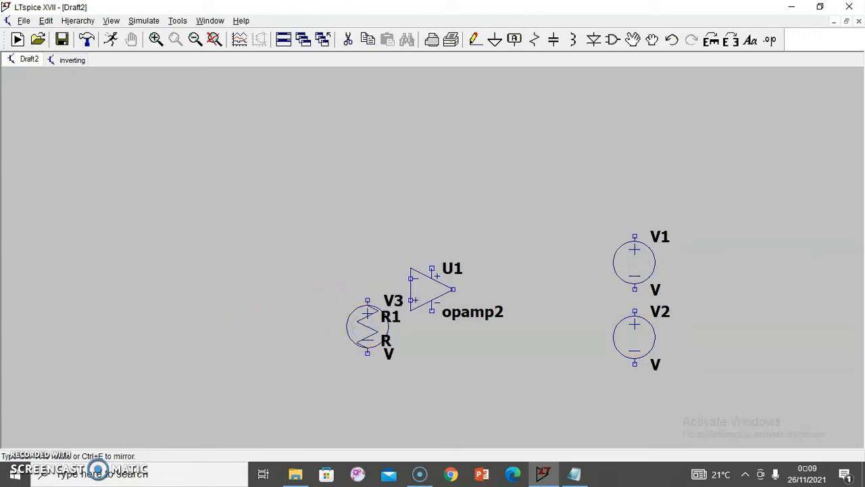
pyautogui.click(269, 299)
pyautogui.hotkey('ctrl', 'r')
pyautogui.press('Delete')
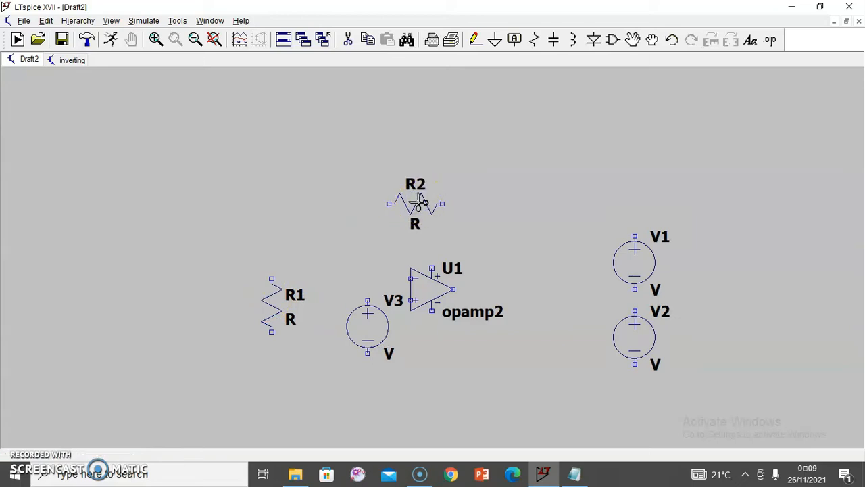
# - Set the DC values of voltage sources V1 and V2 to 15 V
pyautogui.rightClick(645, 270)
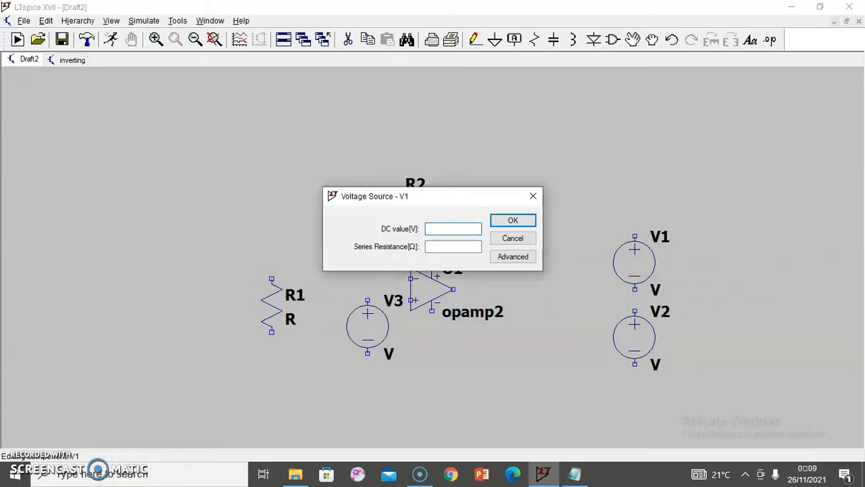
pyautogui.press('Return')
pyautogui.rightClick(634, 334)
pyautogui.press('Return')
# - Set voltage source V3 to a sine function with 0 V offset, 1 V amplitude and 1k frequency
pyautogui.rightClick(378, 323)
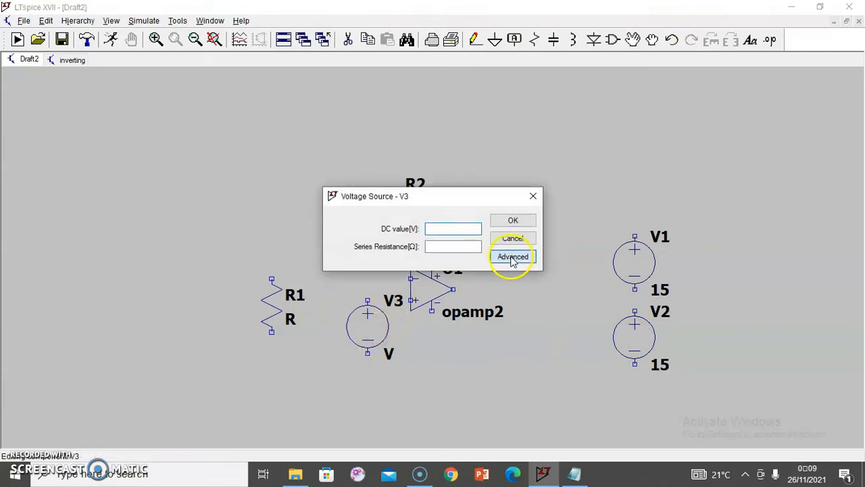
pyautogui.click(513, 256)
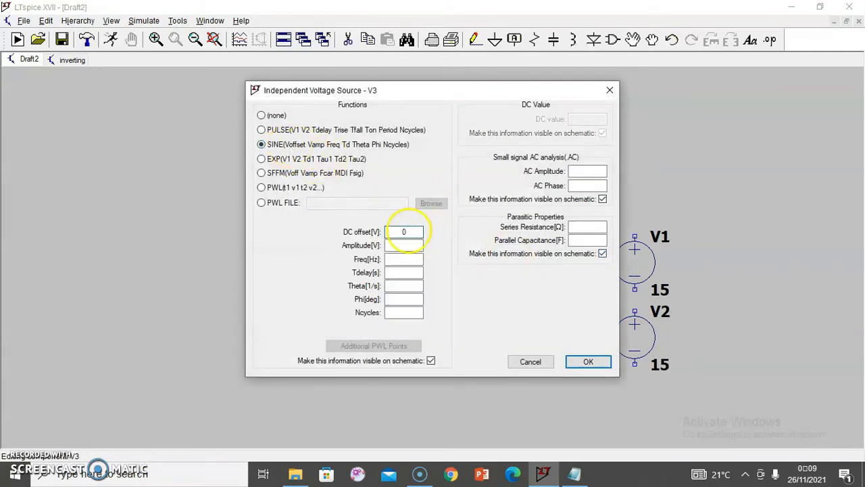
pyautogui.click(404, 261)
pyautogui.write('1k')
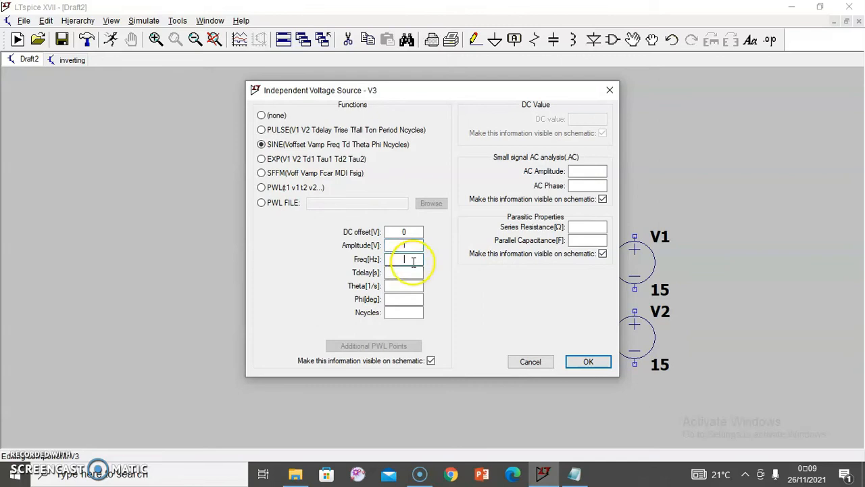
pyautogui.press('Return')
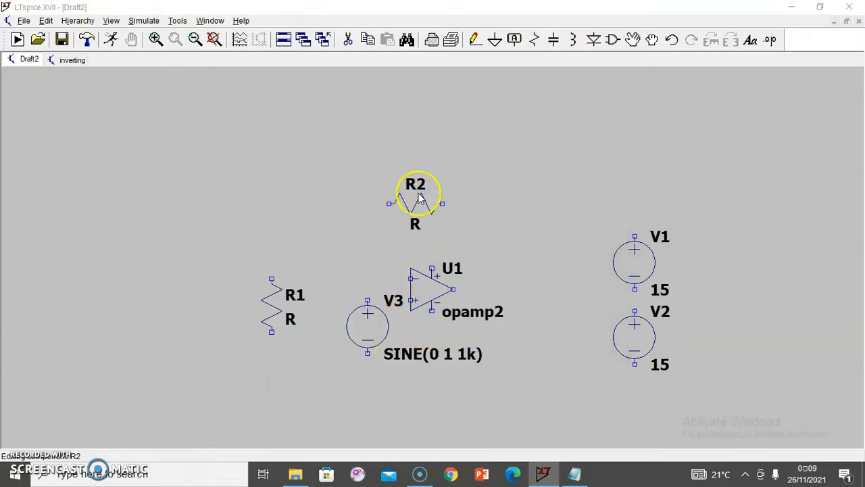
# - Set the resistance of R2 to 9k and of R1 to 1k
pyautogui.rightClick(418, 198)
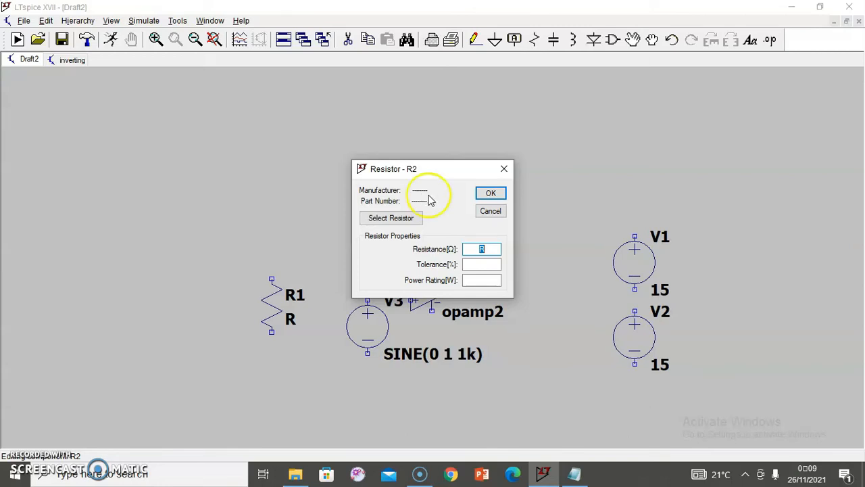
pyautogui.click(490, 192)
pyautogui.rightClick(436, 205)
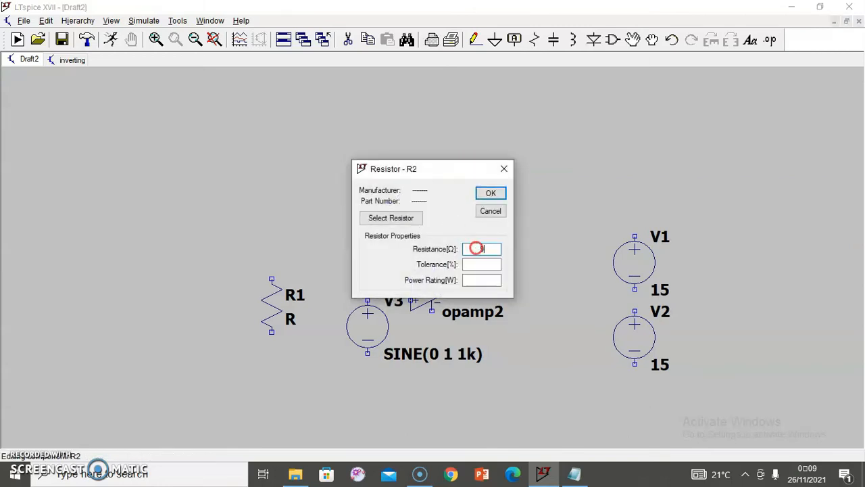
pyautogui.click(493, 210)
pyautogui.rightClick(274, 300)
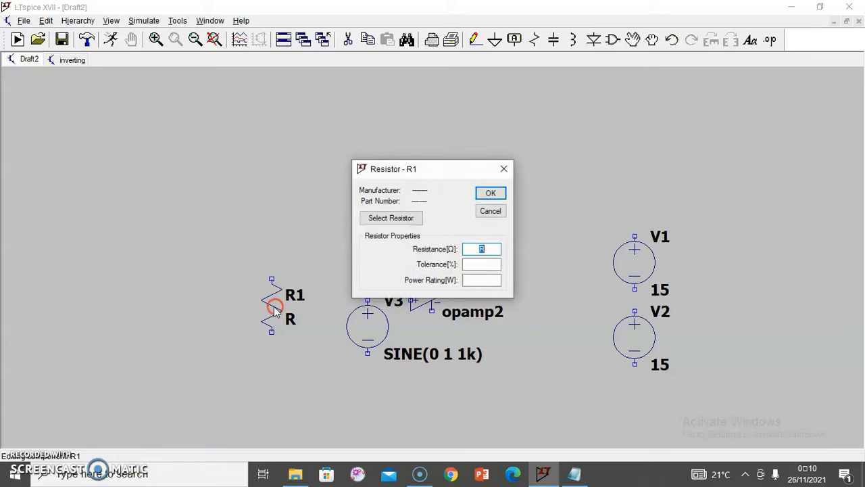
pyautogui.write('1k')
pyautogui.press('Return')
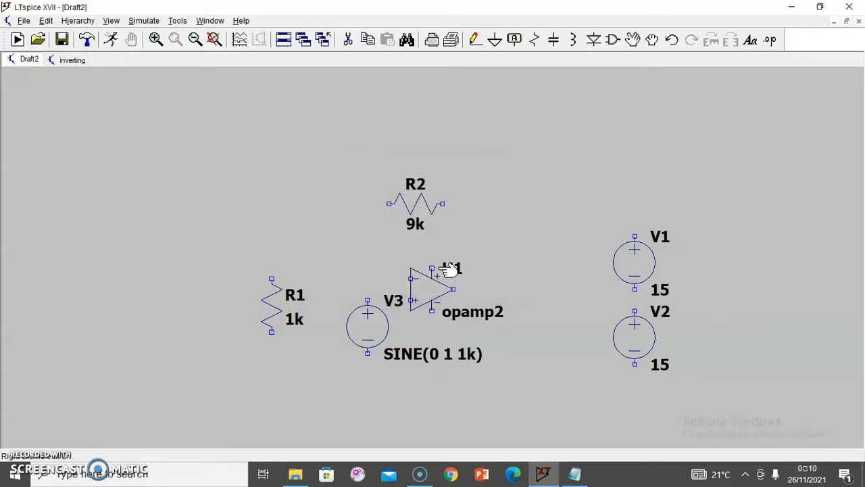
# - Wire the op-amp's non-inverting input to V3 and its inverting input to R1, extending a lead below each component
pyautogui.click(475, 40)
pyautogui.click(411, 302)
pyautogui.click(368, 384)
pyautogui.press('Escape')
pyautogui.click(475, 40)
pyautogui.click(411, 278)
pyautogui.click(271, 279)
pyautogui.click(265, 376)
pyautogui.press('Escape')
# - Wire the feedback path from the inverting input through R2 to the op-amp output
pyautogui.click(475, 39)
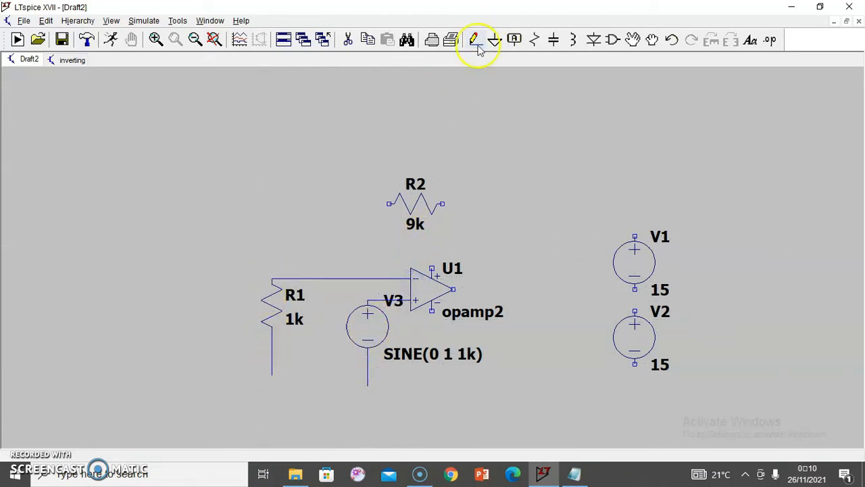
pyautogui.click(357, 278)
pyautogui.click(496, 202)
pyautogui.click(453, 289)
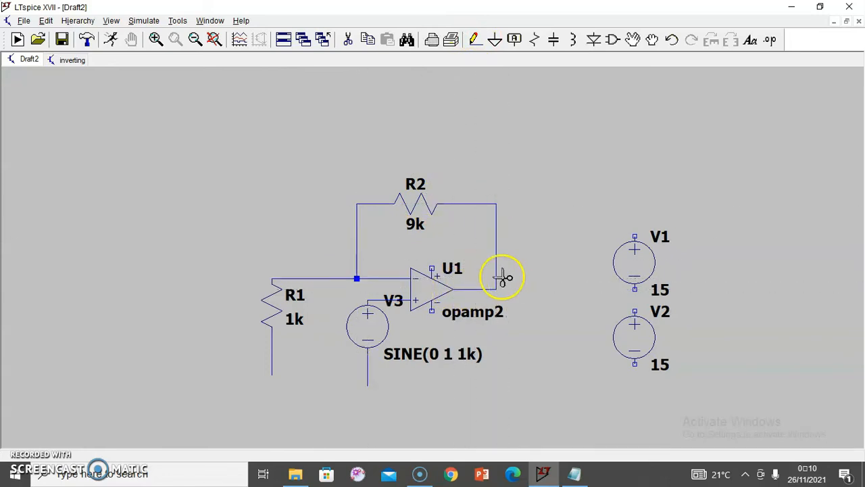
# - Wire the op-amp's positive supply pin through V1 and V2 in series to its negative supply pin
pyautogui.click(477, 39)
pyautogui.click(432, 236)
pyautogui.click(464, 172)
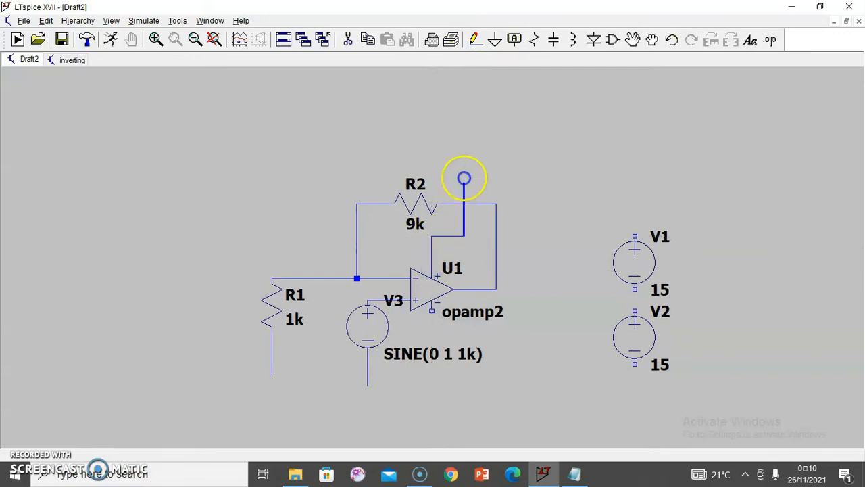
pyautogui.click(635, 373)
pyautogui.click(432, 417)
pyautogui.click(433, 319)
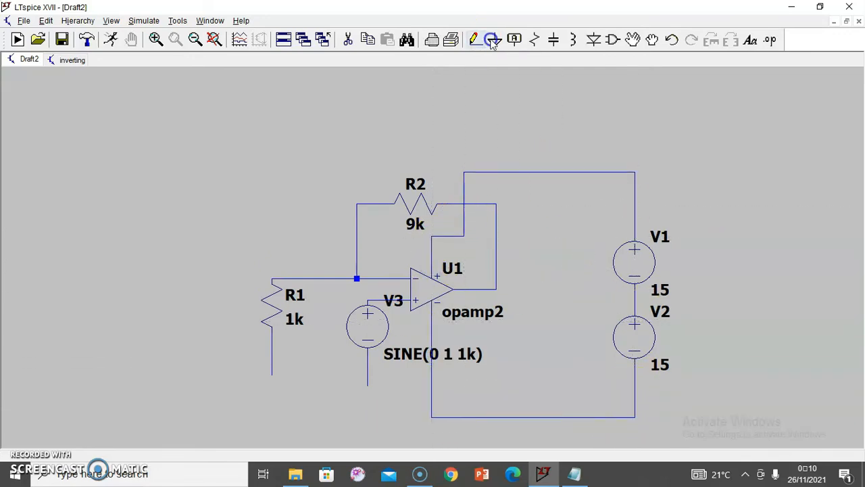
# - Branch a wire from the V1–V2 junction and place grounds on it and on the free leads of V3 and R1
pyautogui.click(635, 300)
pyautogui.rightClick(592, 325)
pyautogui.click(495, 41)
pyautogui.click(592, 323)
pyautogui.click(368, 385)
pyautogui.click(272, 376)
pyautogui.press('Delete')
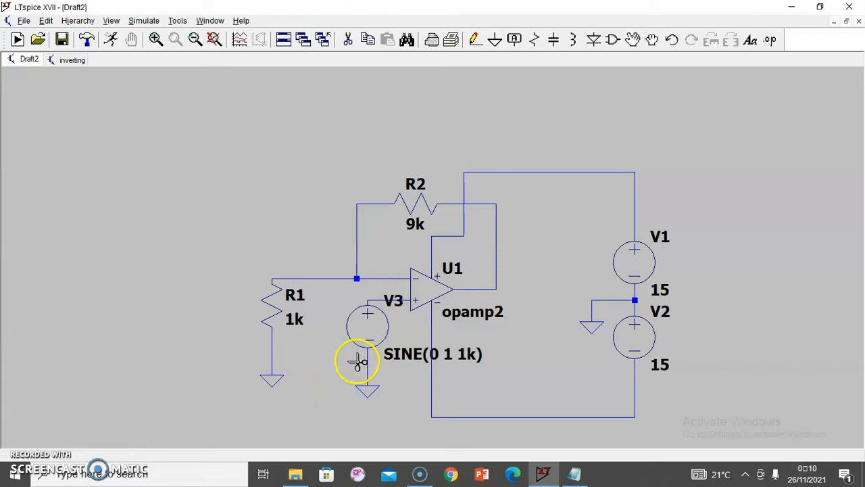
pyautogui.rightClick(553, 221)
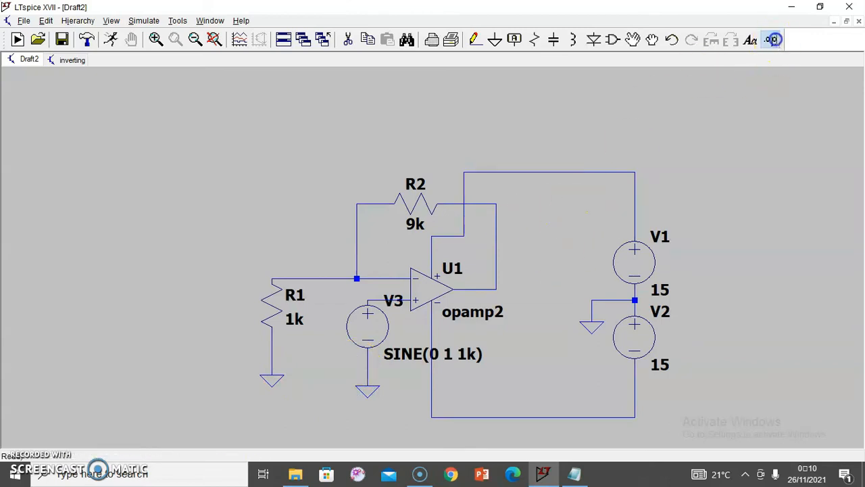
# - Save the schematic as "non inverting" in the file praktikum folder
pyautogui.click(771, 41)
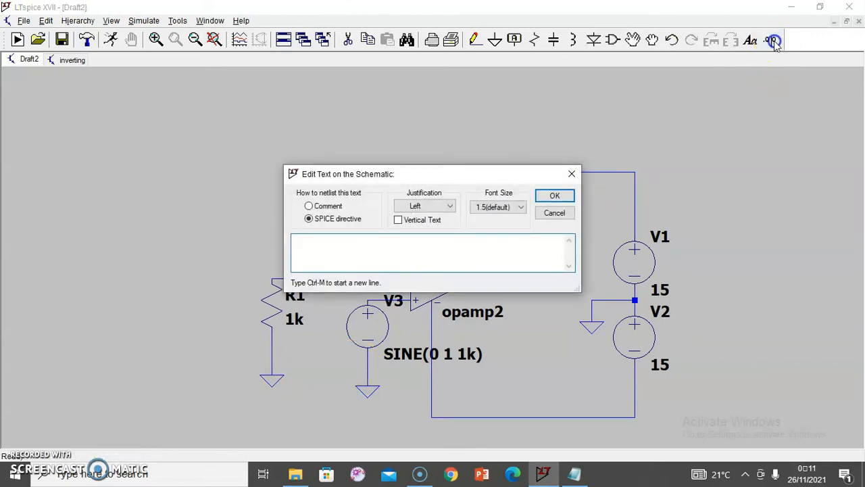
pyautogui.click(572, 174)
pyautogui.click(23, 20)
pyautogui.click(51, 112)
pyautogui.press('BackSpace')
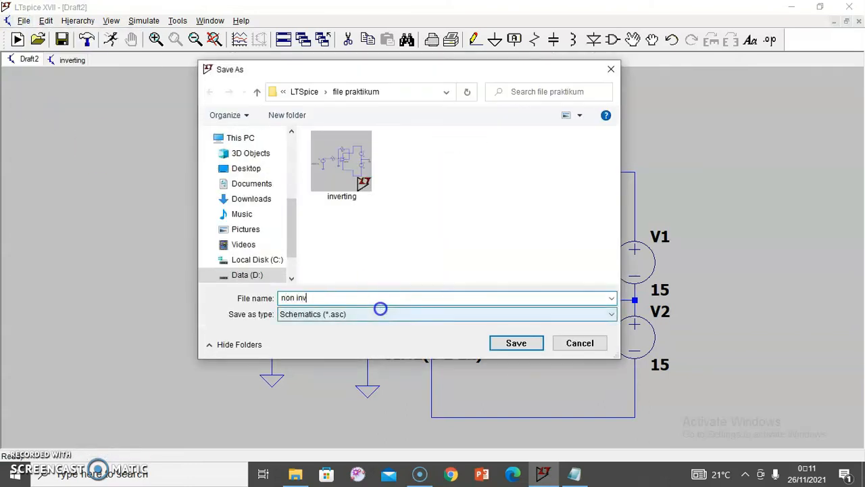
pyautogui.write('non inverting')
pyautogui.press('Return')
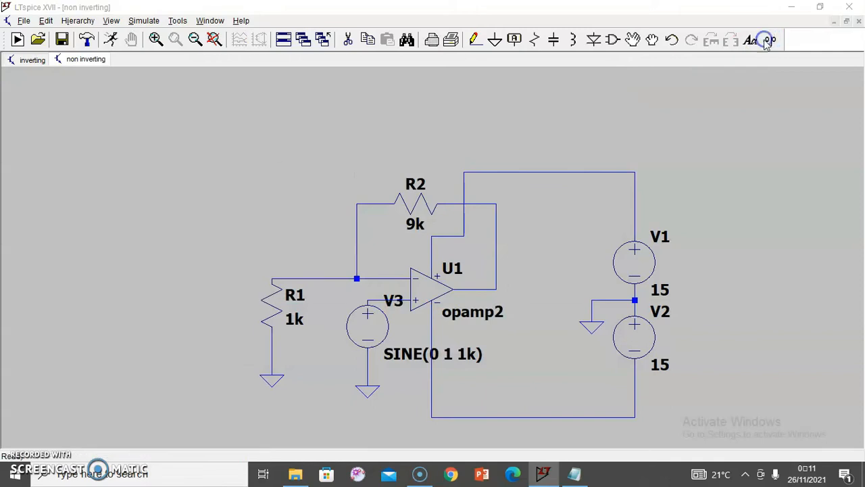
# - Add the SPICE directive ".include LM741.MOD" above R1
pyautogui.click(770, 40)
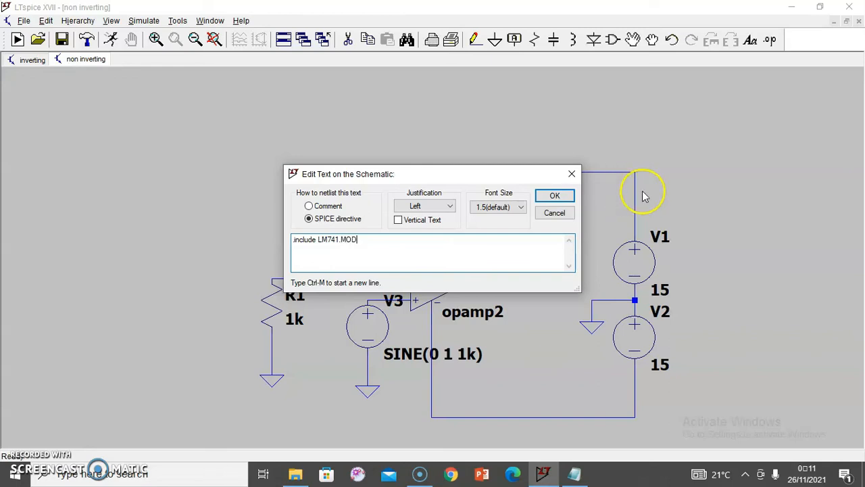
pyautogui.click(554, 195)
pyautogui.click(183, 249)
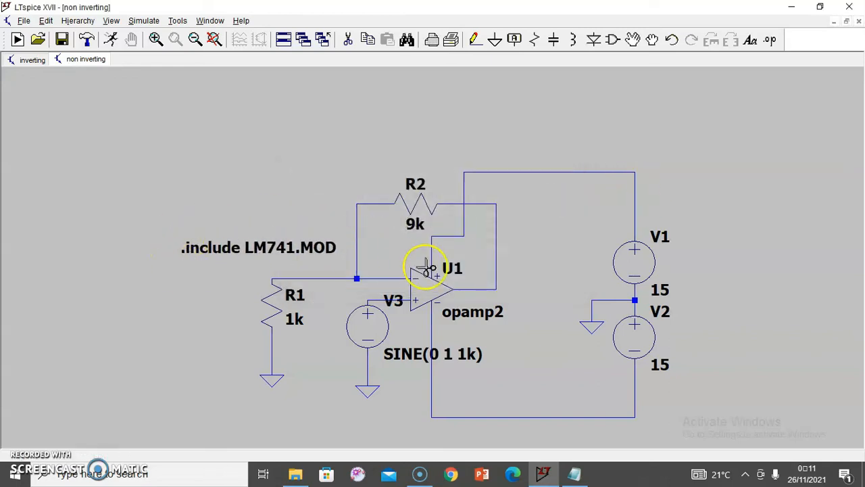
# - Set the Value attribute of op-amp U1 to LM741/NS
pyautogui.rightClick(420, 284)
pyautogui.click(395, 262)
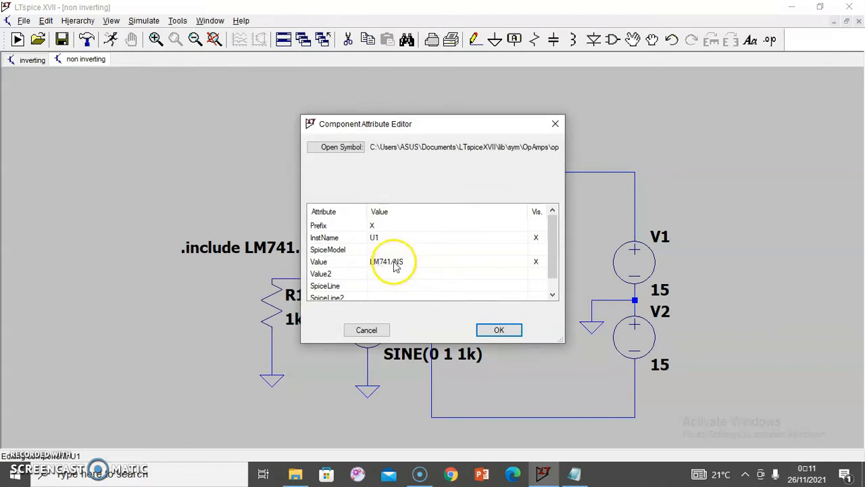
pyautogui.click(499, 330)
# - Run a transient simulation with a stop time of 100ms
pyautogui.rightClick(548, 228)
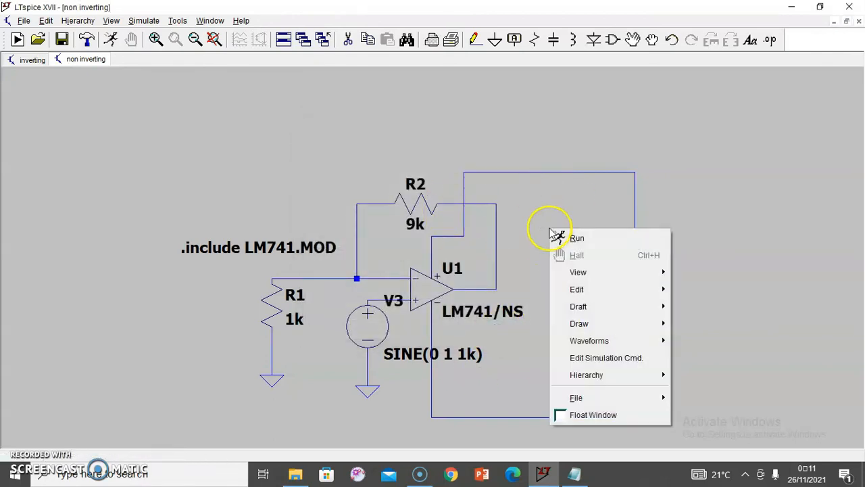
pyautogui.click(561, 236)
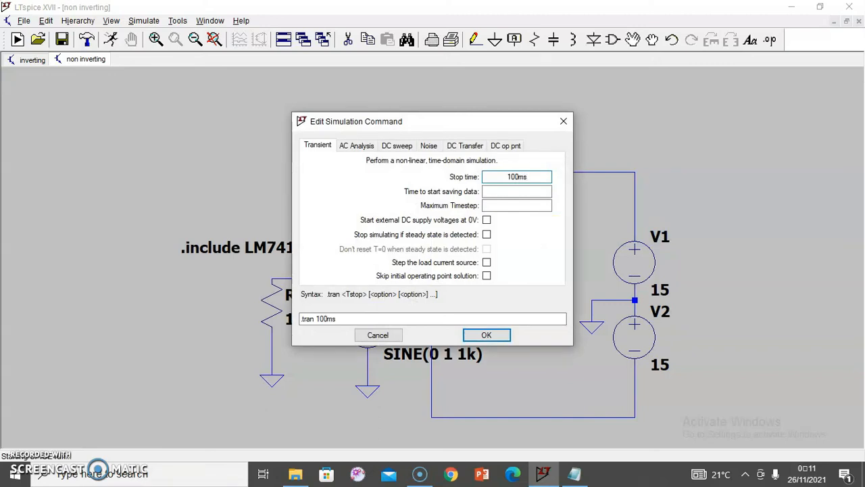
pyautogui.write('100ms')
pyautogui.press('Return')
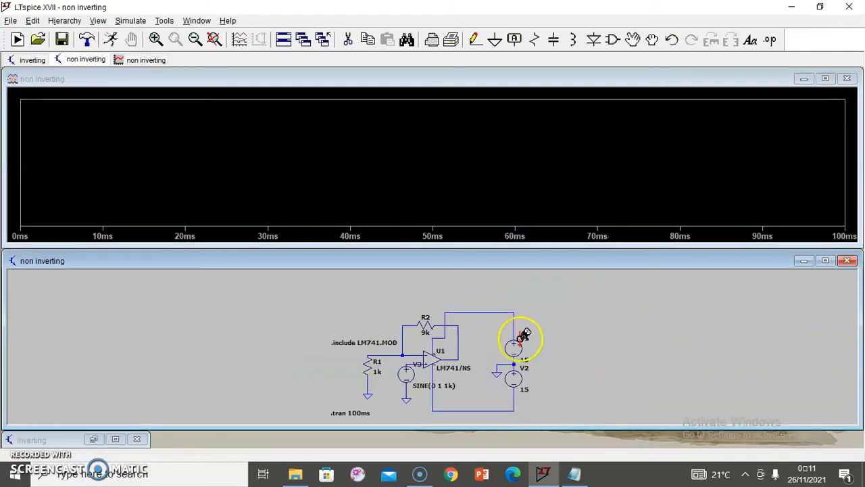
# - Plot the voltages at the op-amp's inverting input and output together in the waveform pane
pyautogui.scroll(2, 415, 367)
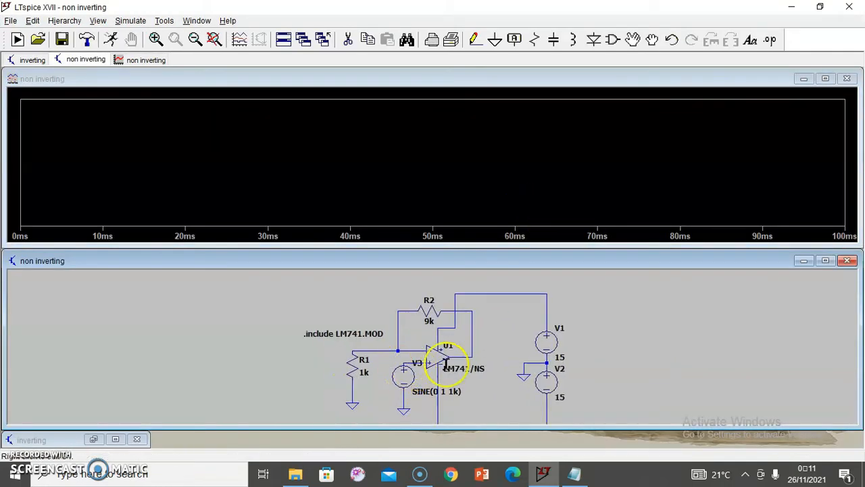
pyautogui.scroll(1, 495, 368)
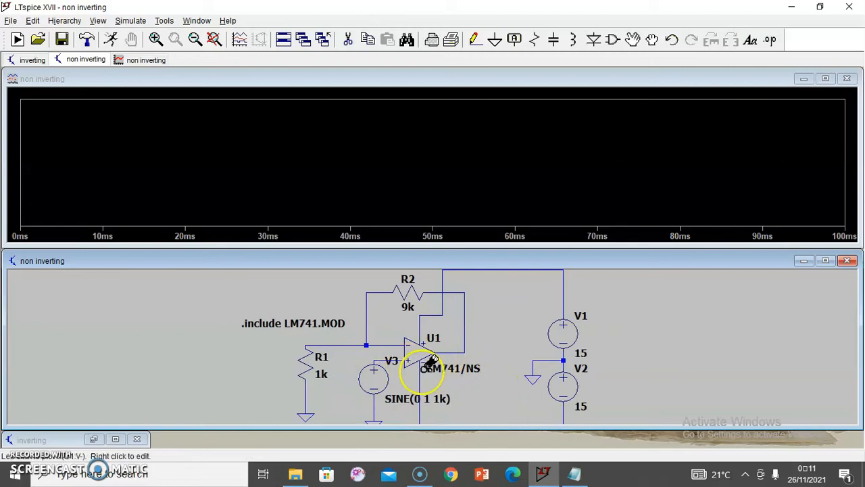
pyautogui.click(350, 342)
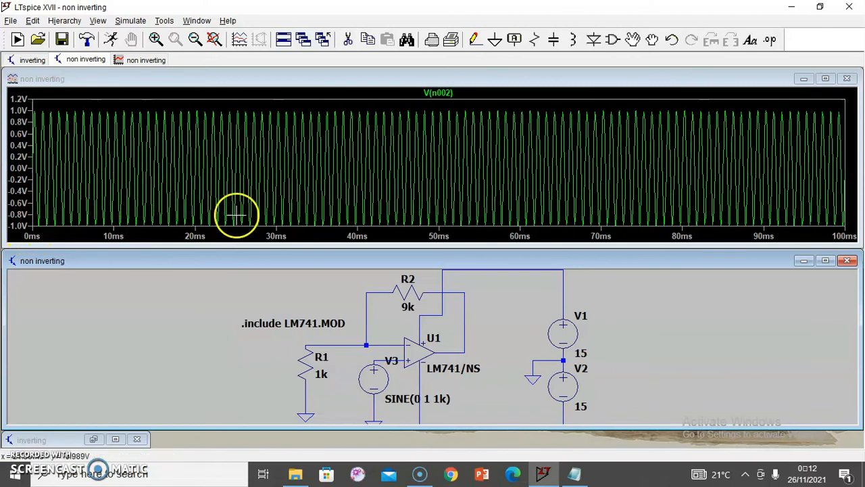
pyautogui.rightClick(241, 155)
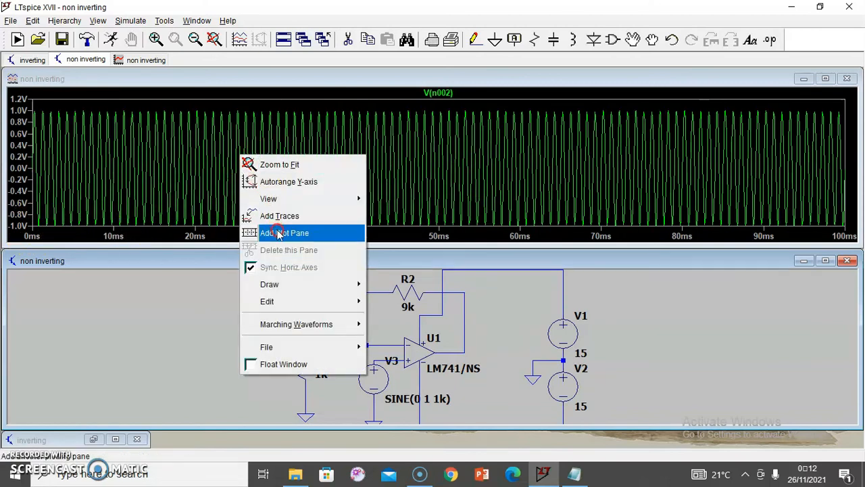
pyautogui.moveTo(278, 233); pyautogui.dragTo(217, 306)
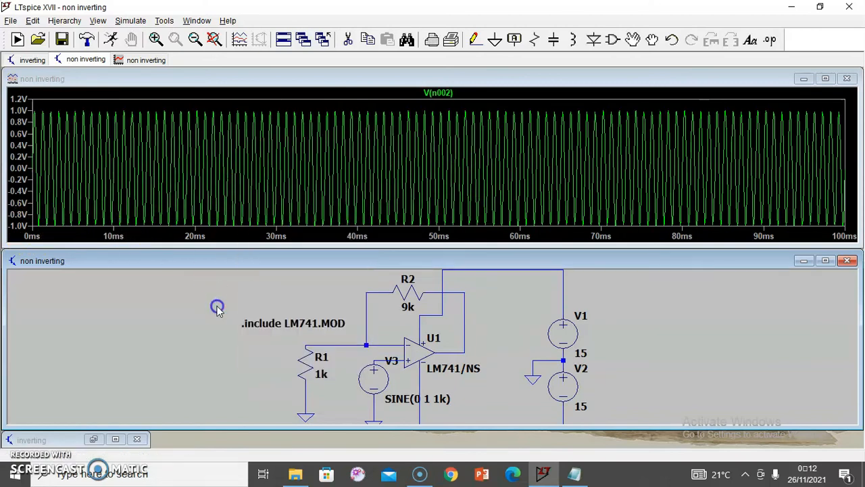
pyautogui.click(461, 350)
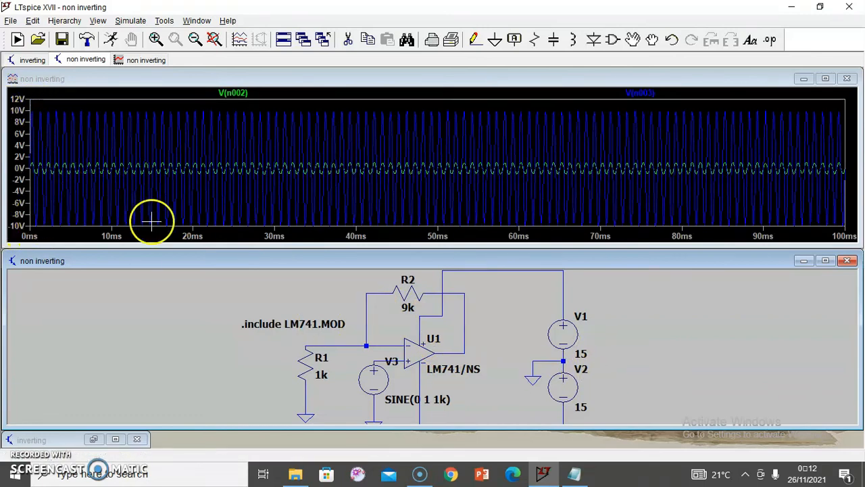
# - Add an empty plot pane and delete the pane holding both traces
pyautogui.rightClick(260, 187)
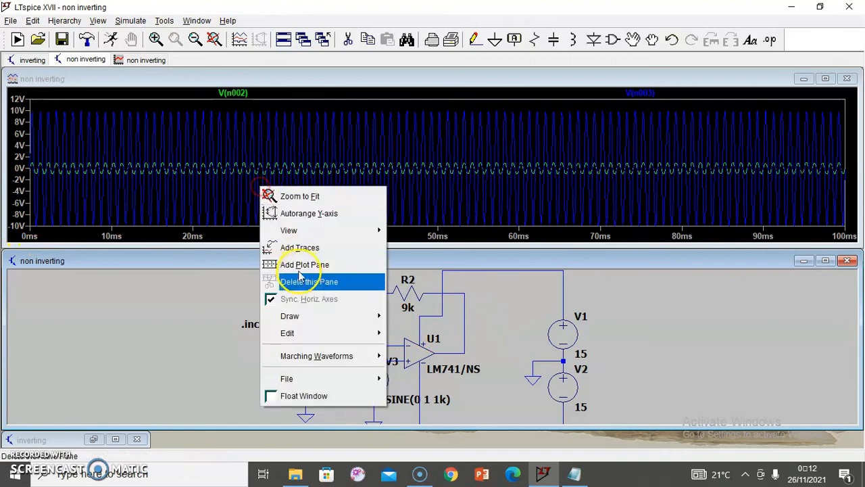
pyautogui.click(300, 265)
pyautogui.rightClick(251, 194)
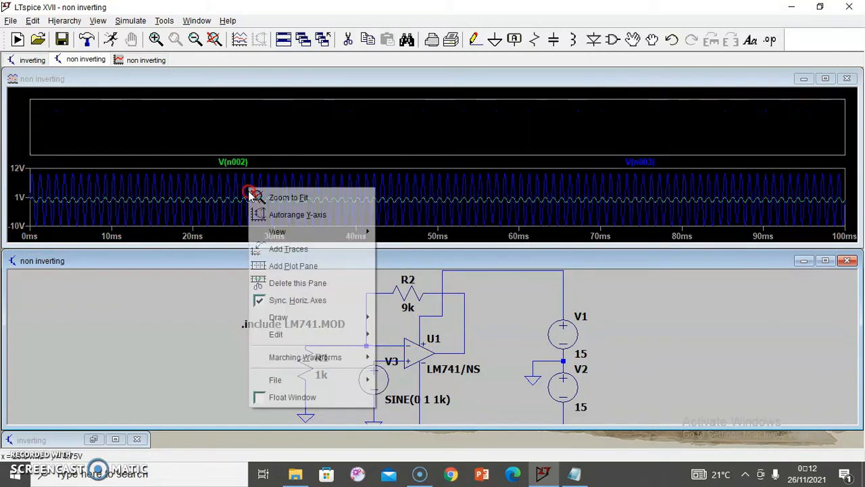
pyautogui.click(282, 282)
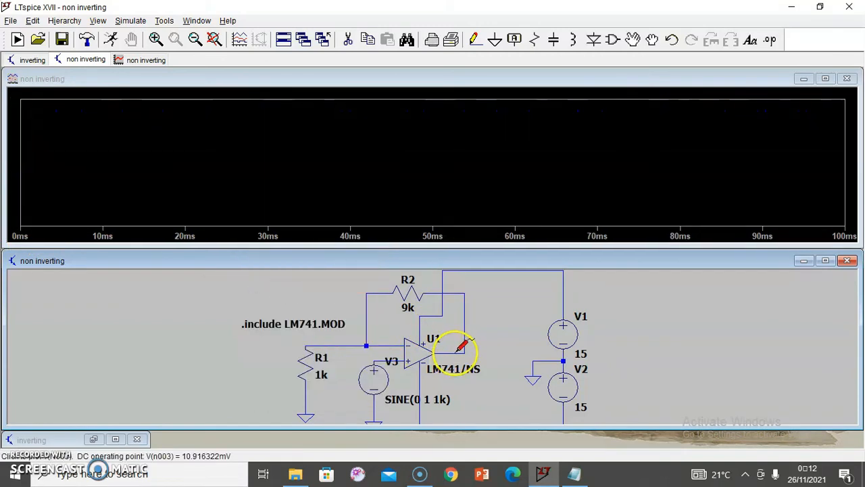
# - Plot the op-amp output voltage, then add a second plot pane showing the inverting-input voltage
pyautogui.click(460, 348)
pyautogui.rightClick(344, 185)
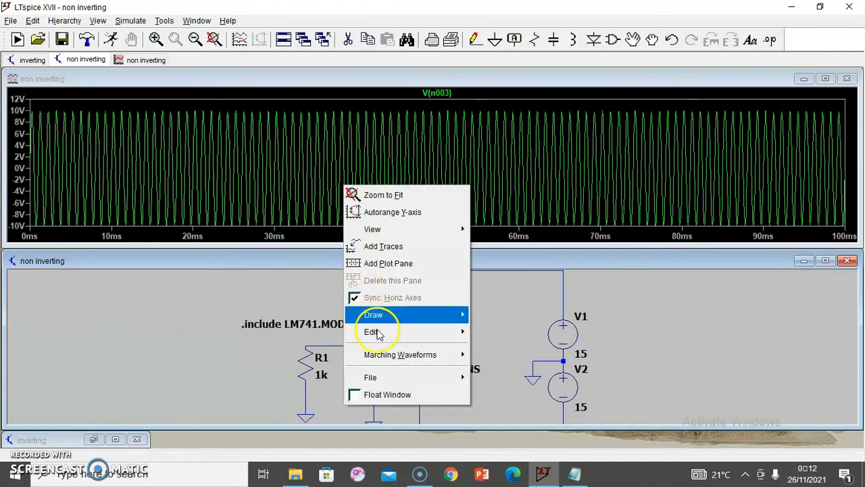
pyautogui.click(369, 263)
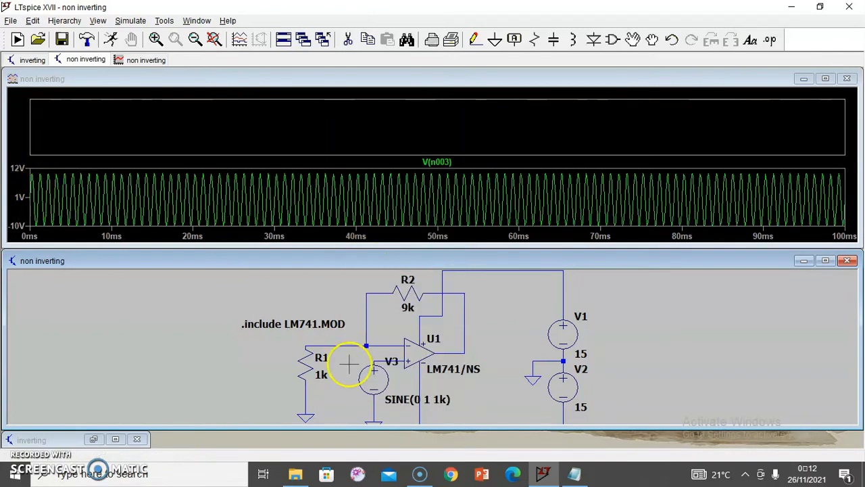
pyautogui.click(349, 344)
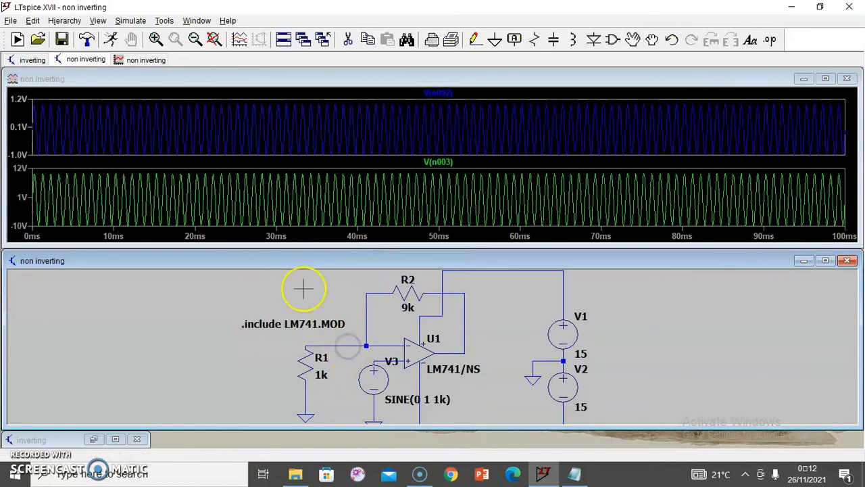
# - Zoom the plots to about the first 16 ms and compare the inverting-input and output waveforms
pyautogui.moveTo(32, 100); pyautogui.dragTo(160, 125)
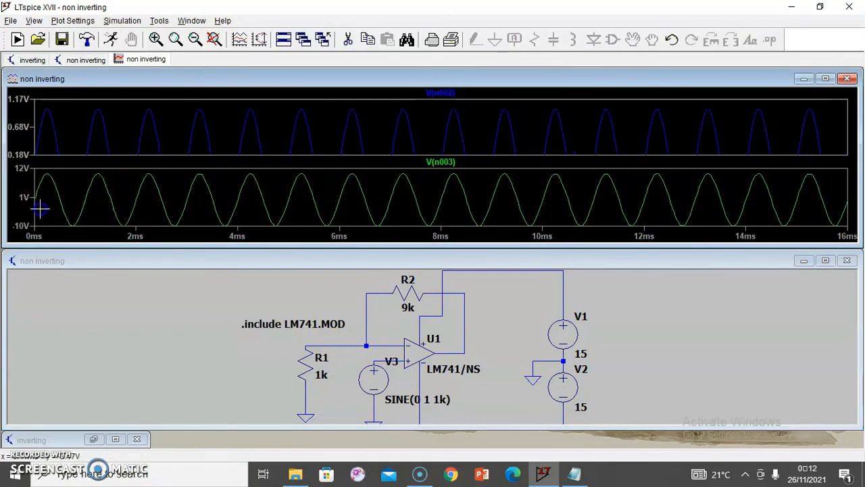
pyautogui.click(150, 181)
pyautogui.click(333, 130)
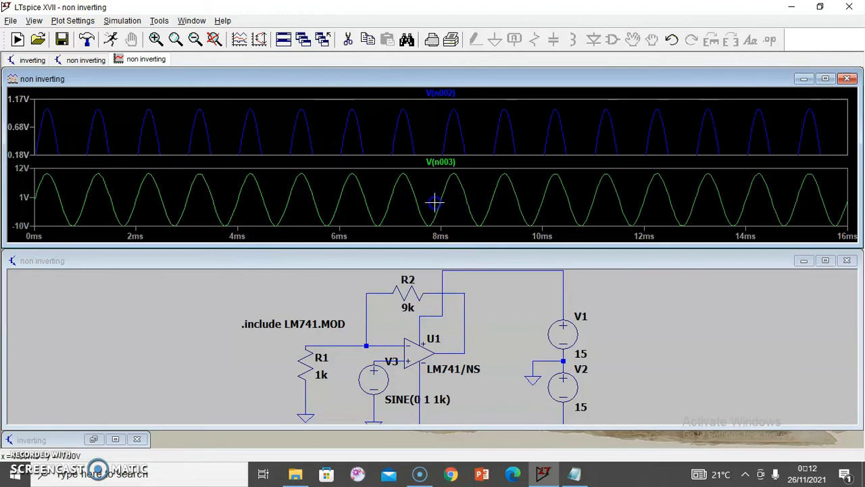
pyautogui.click(120, 143)
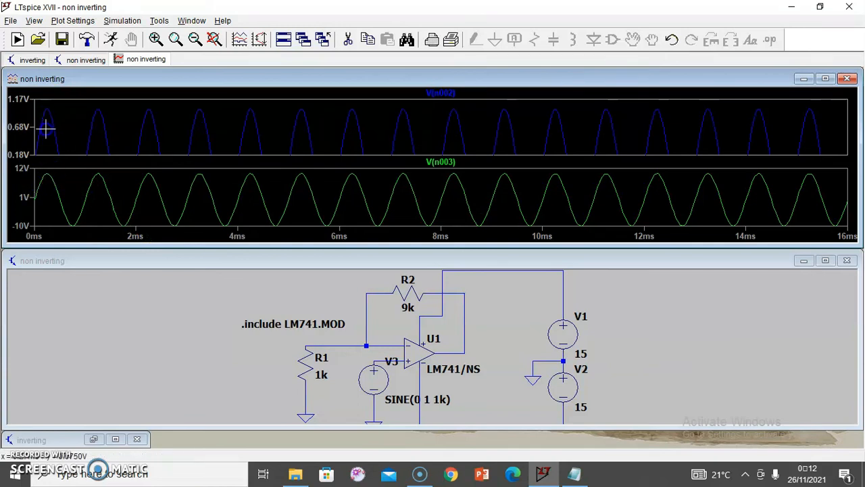
pyautogui.click(97, 177)
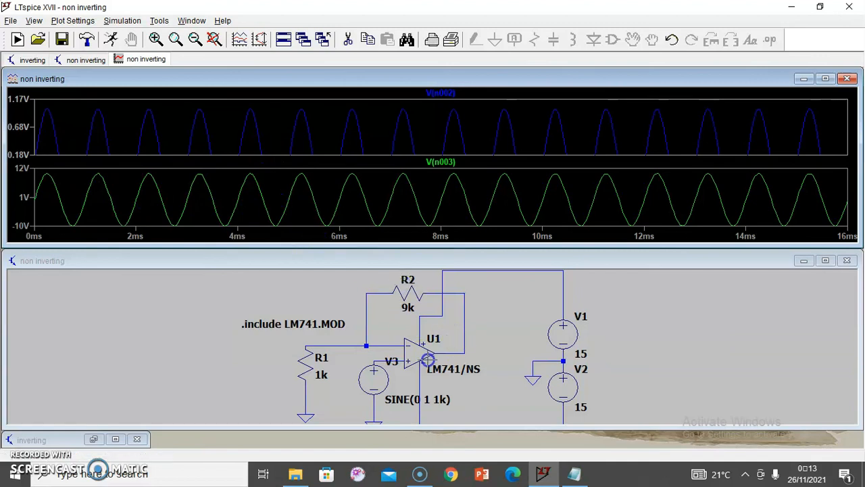
# - Close the waveform window and maximize the non inverting schematic
pyautogui.click(849, 79)
pyautogui.click(825, 261)
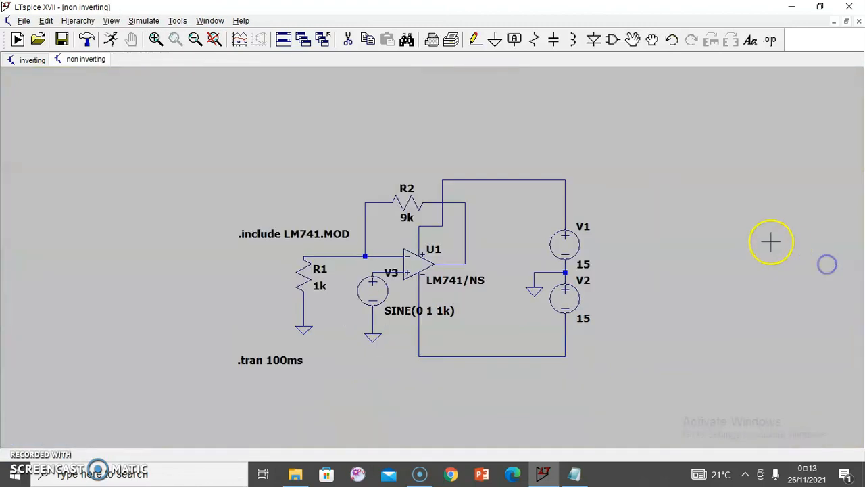